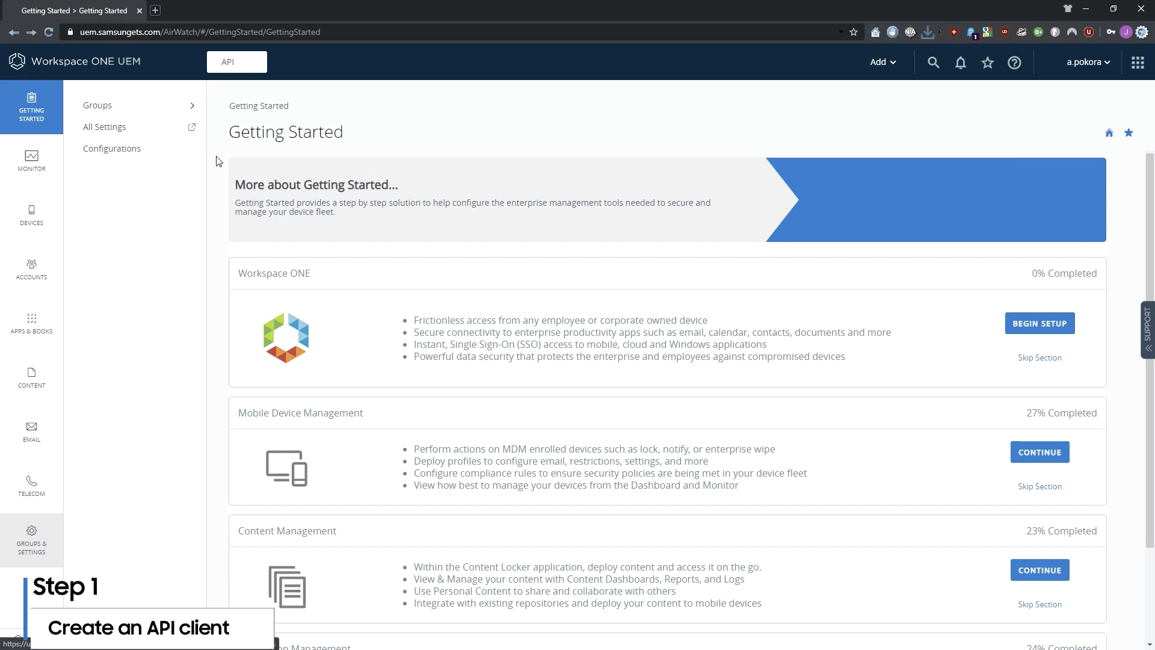
- Go to the REST API settings under System > Advanced > API in All Settings
click(42, 546)
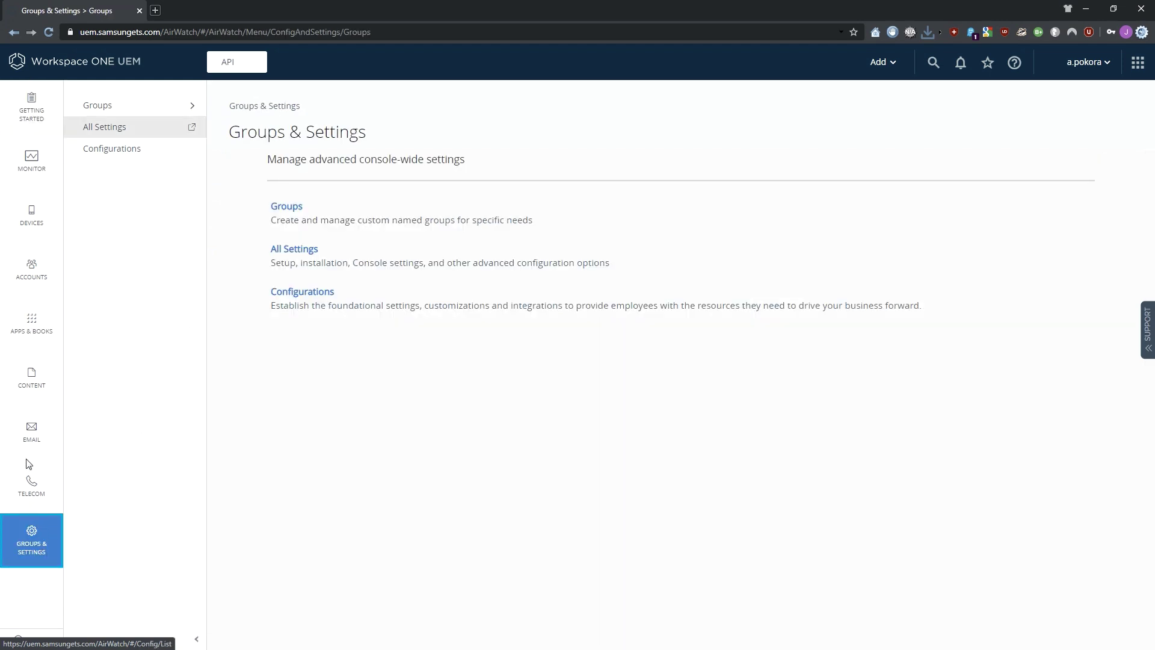
click(118, 127)
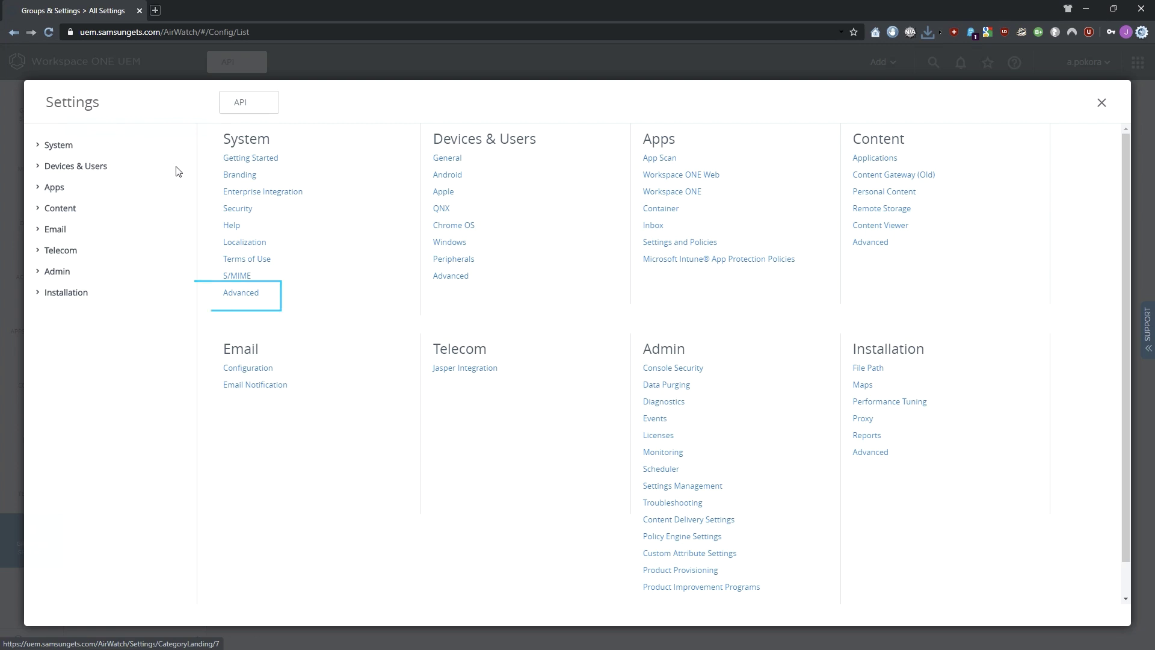
click(244, 295)
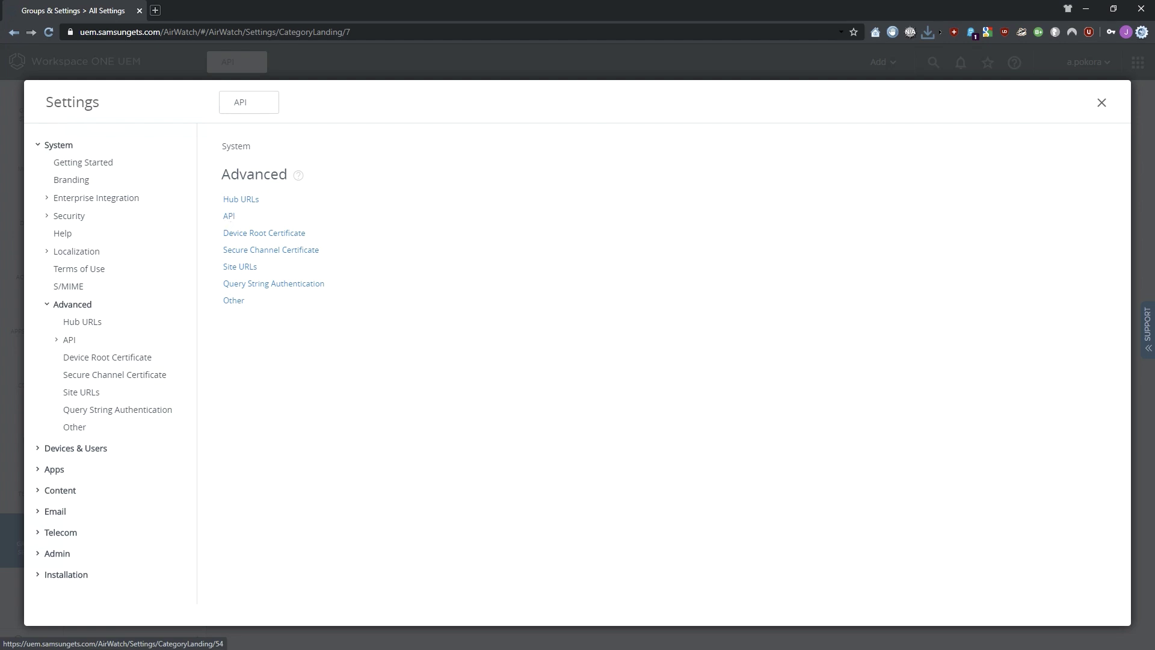
click(229, 216)
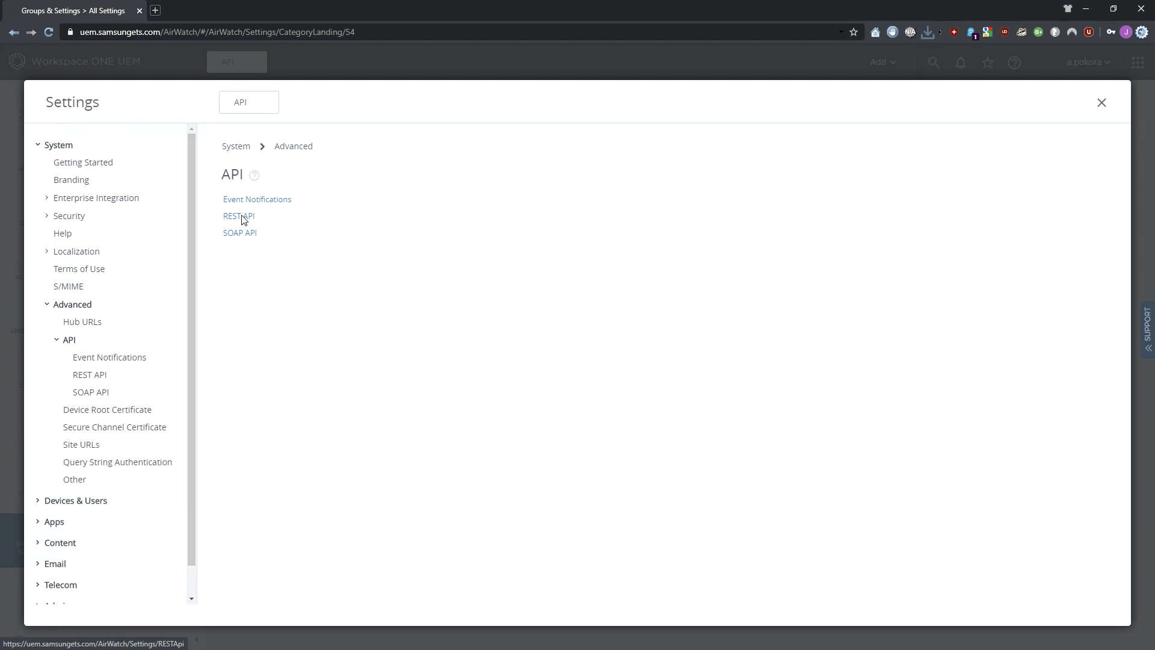
click(243, 220)
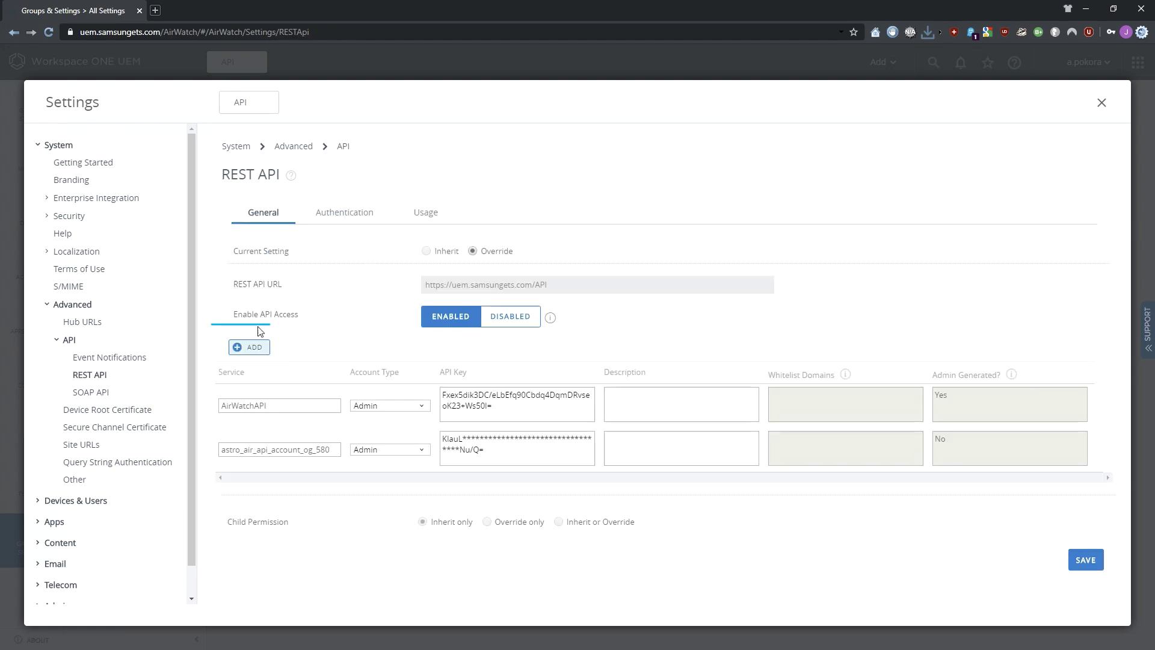
- Add an admin REST API key with service name 'EFOTA API' and save it
click(251, 348)
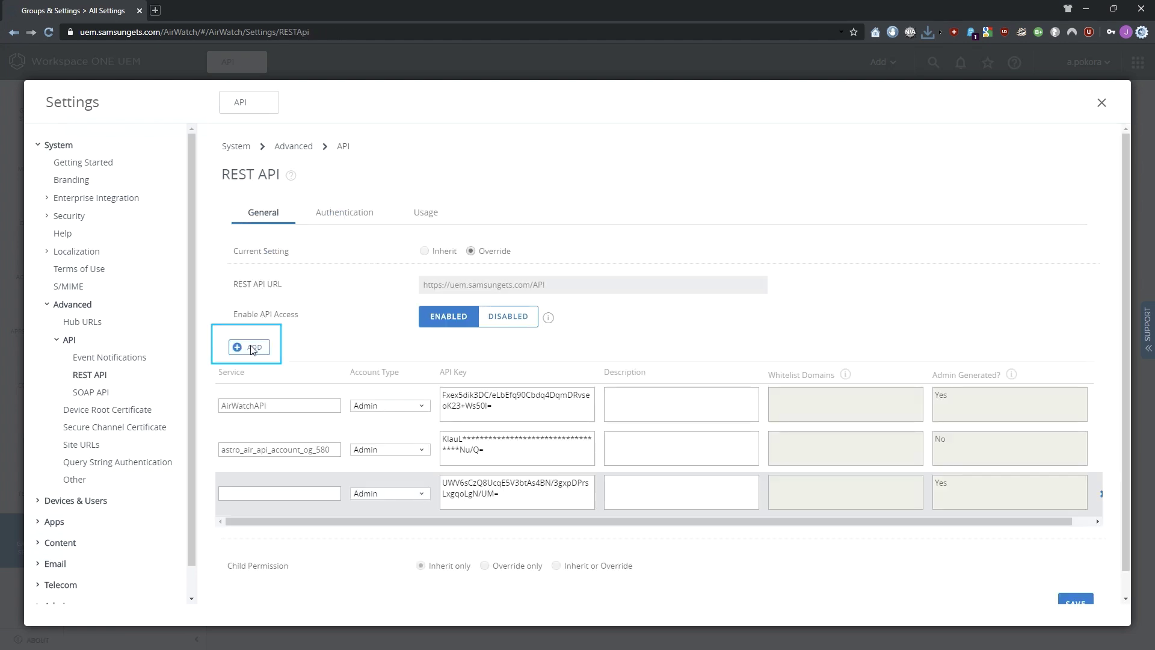
click(289, 495)
text(EFOTA API)
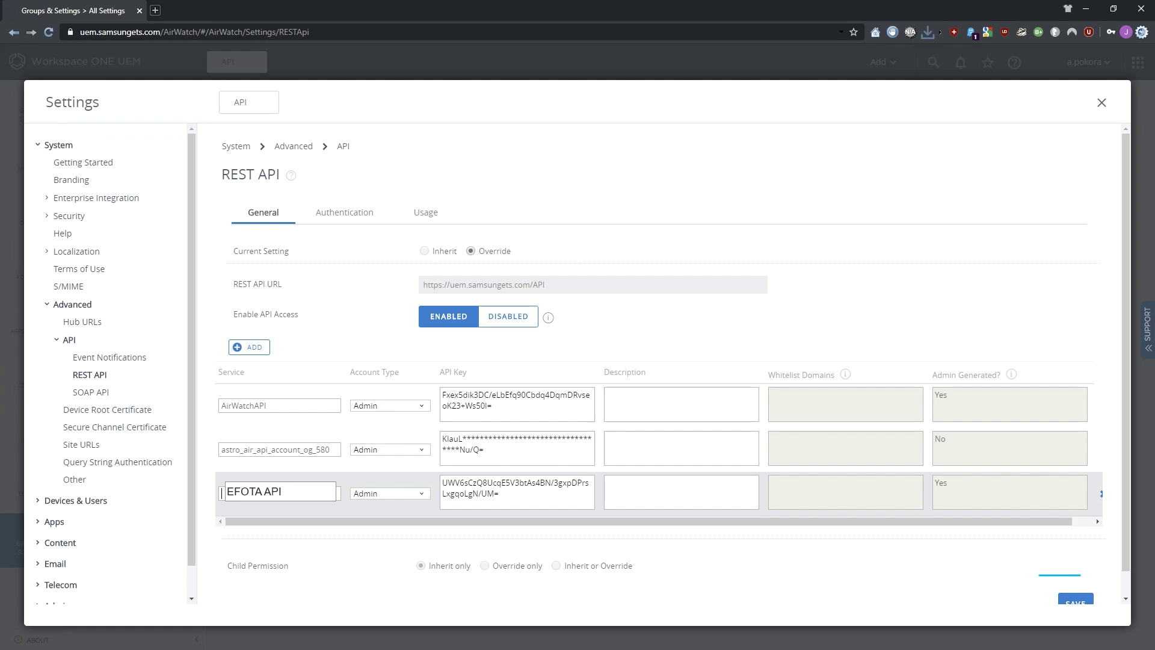
key(Return)
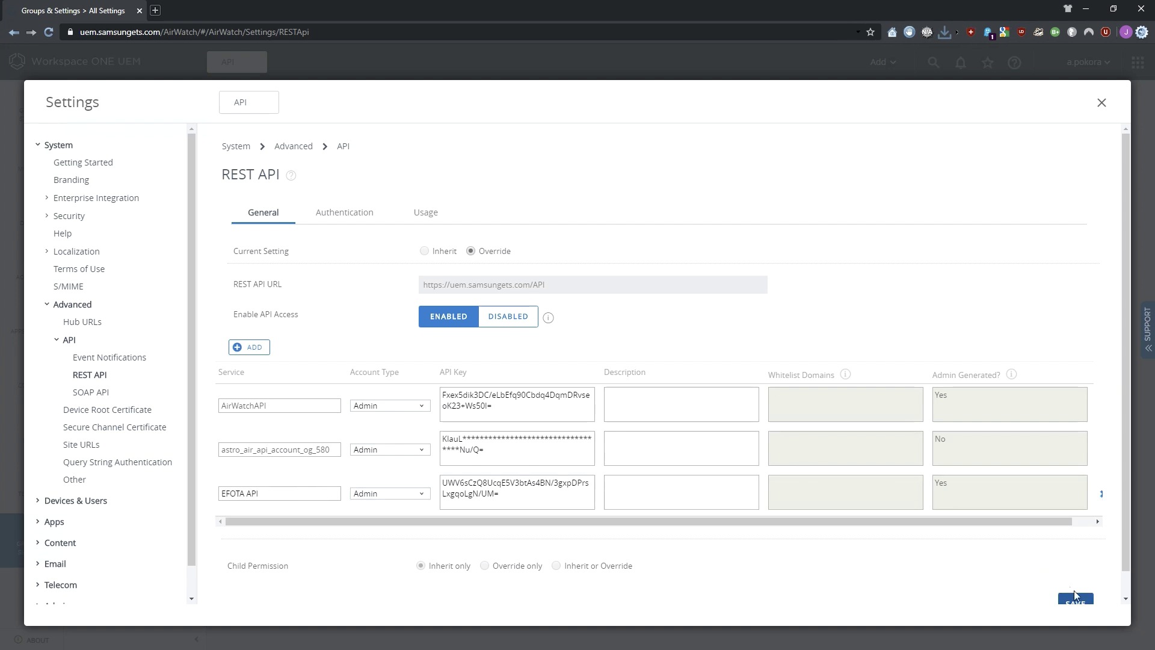
click(1089, 603)
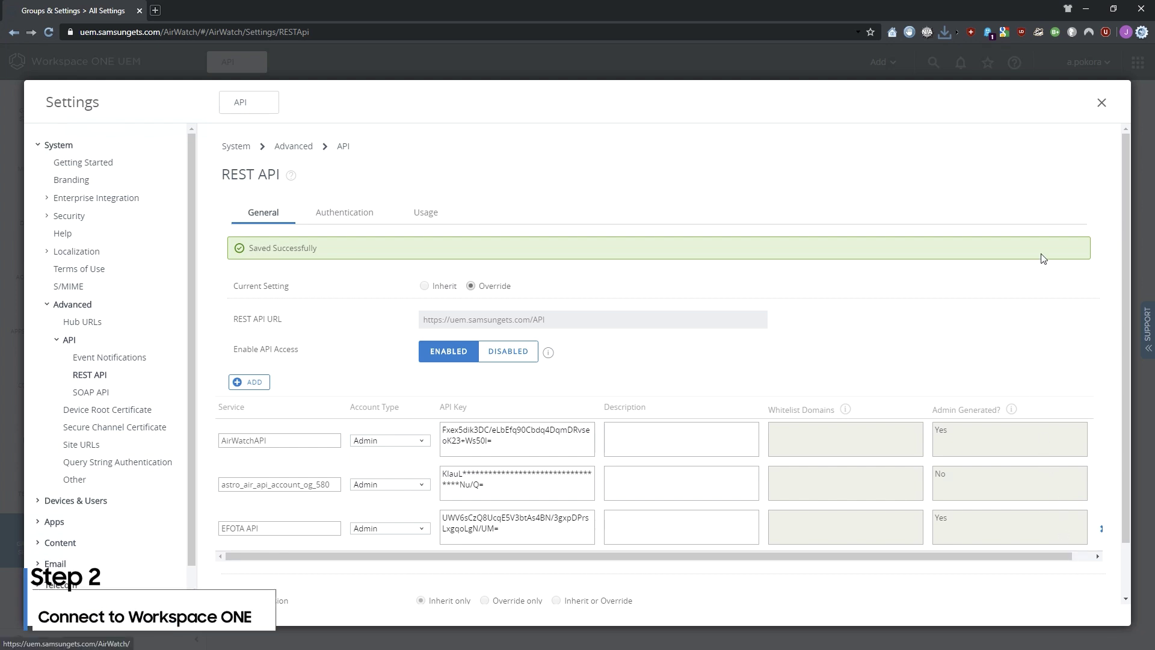
- Close Settings, launch Knox E-FOTA from the Knox dashboard and begin connecting an EMM from EMM groups
click(1101, 104)
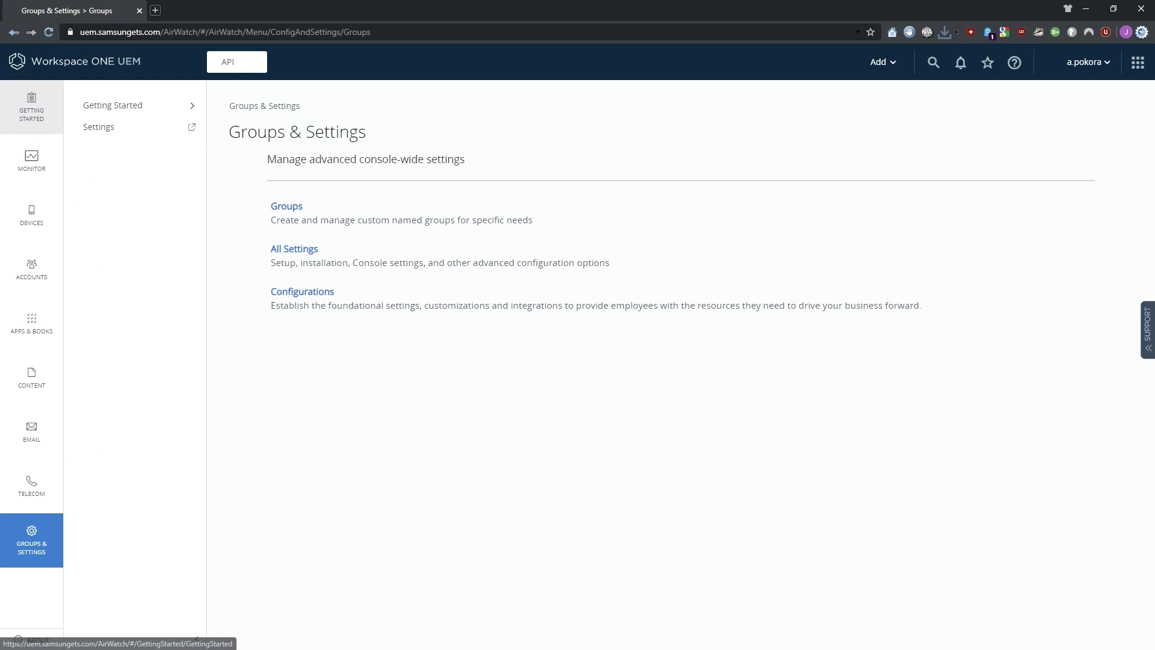
click(38, 106)
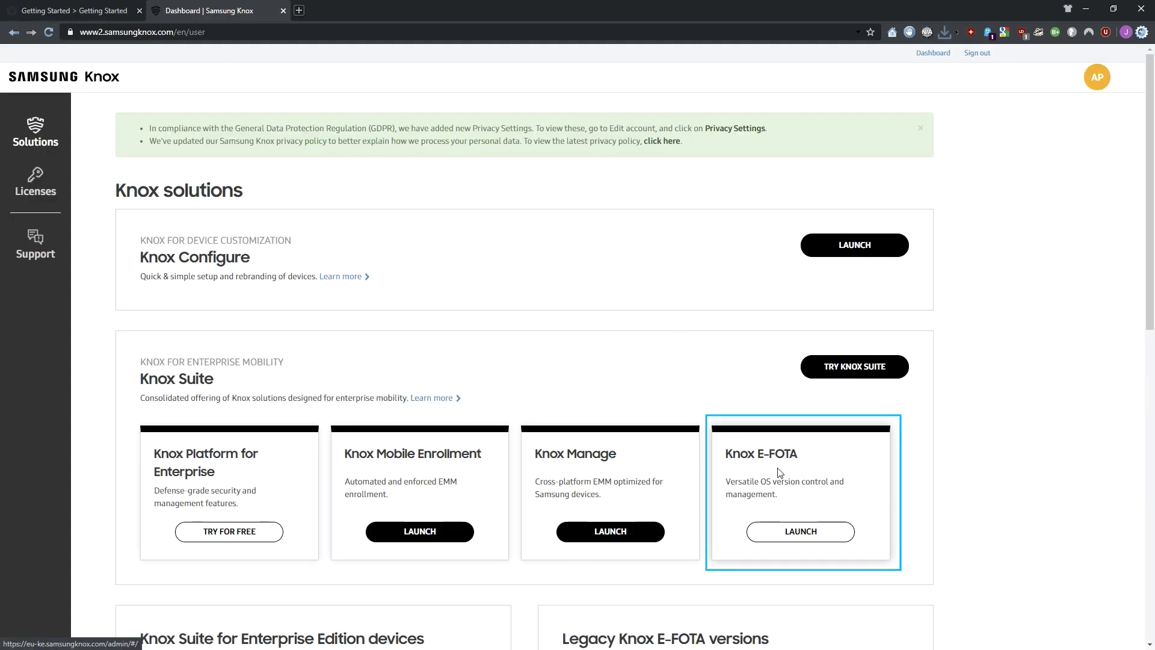
click(807, 532)
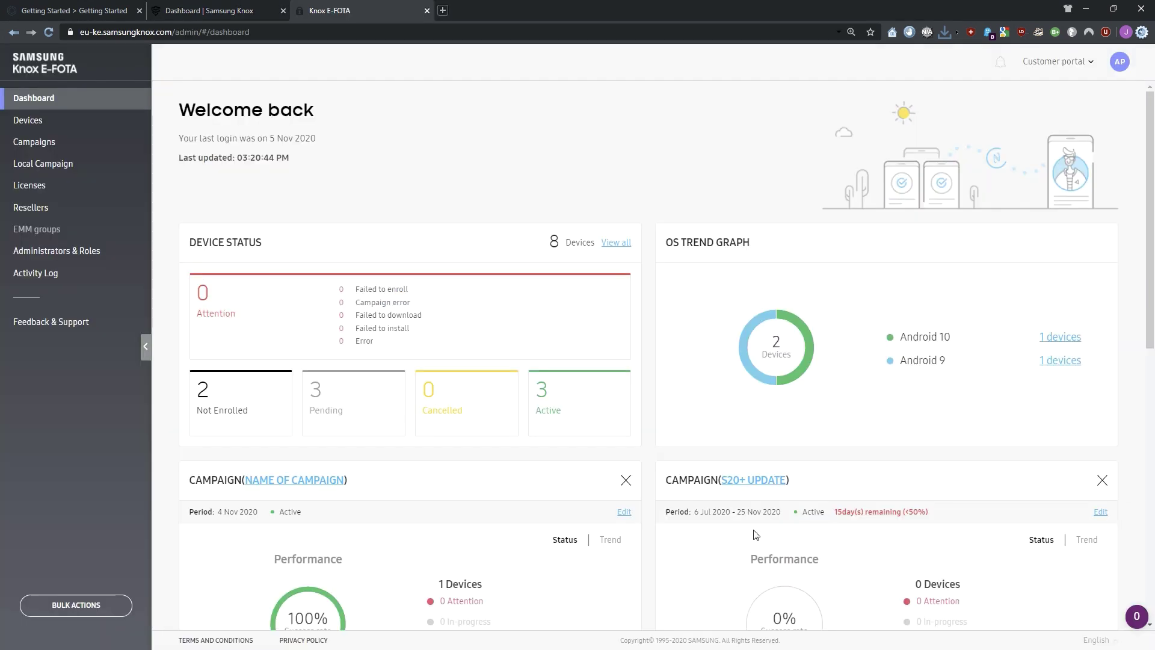
click(51, 229)
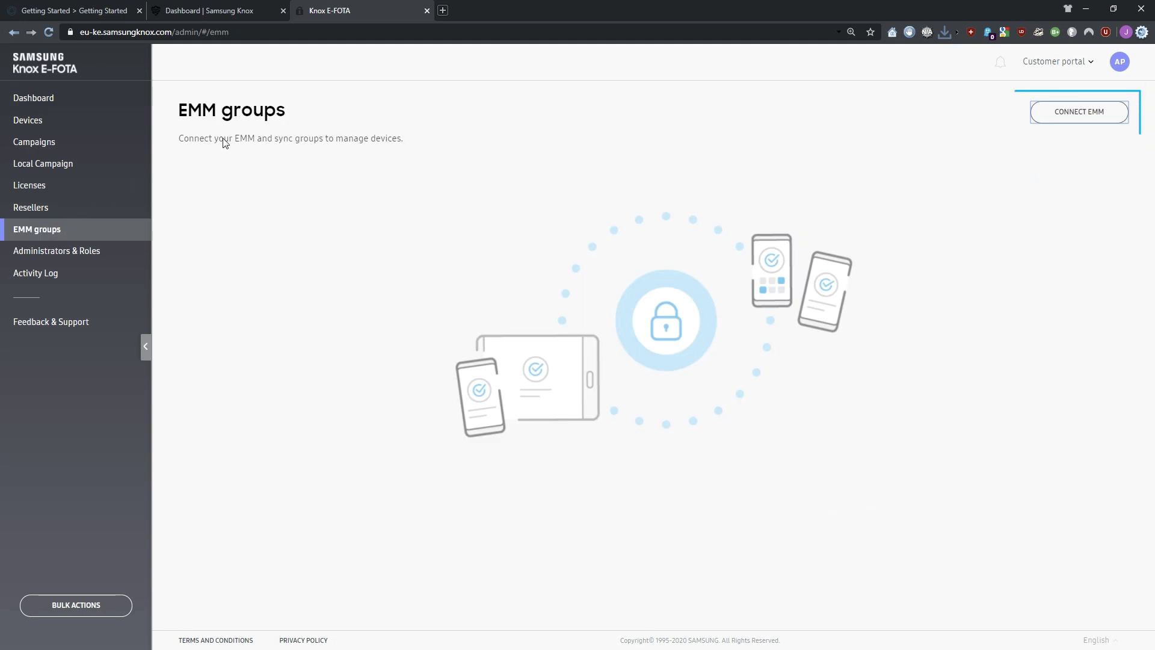
click(1057, 115)
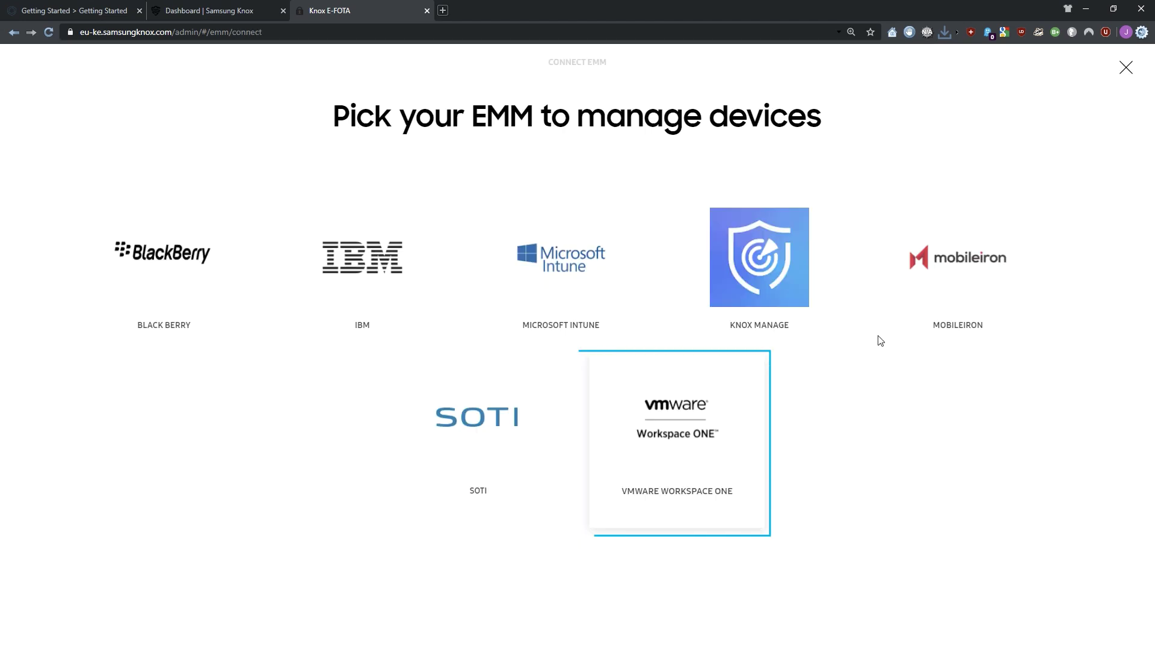
- Connect VMware Workspace ONE using the admin username, password, API URL and EFOTA API key
click(693, 420)
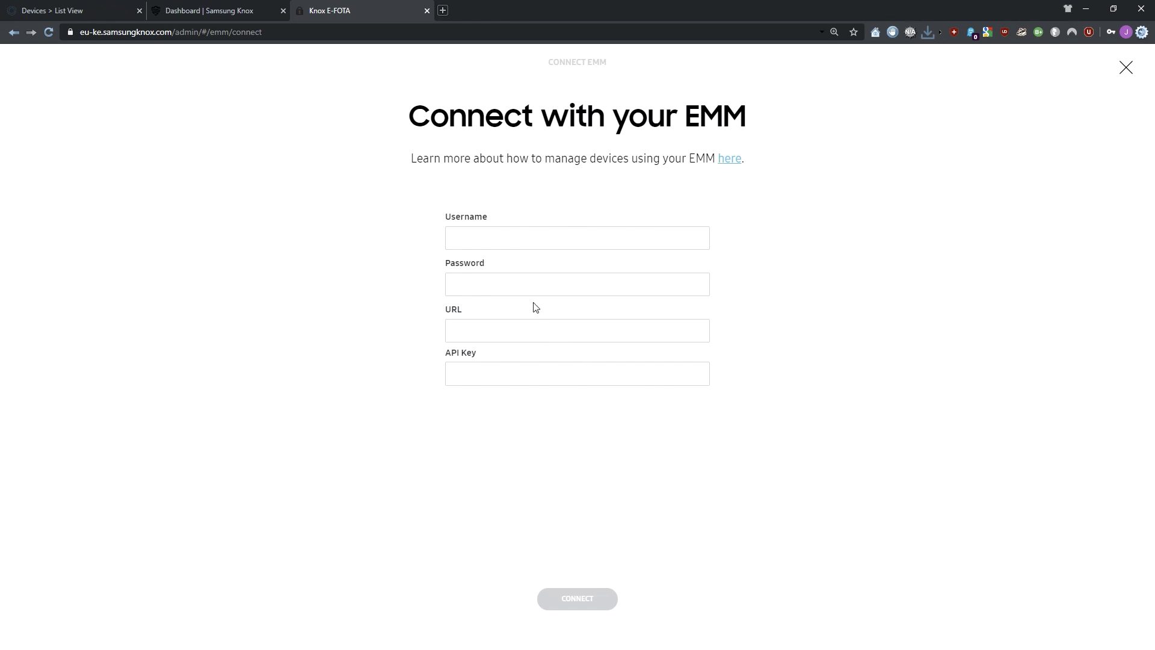
click(505, 242)
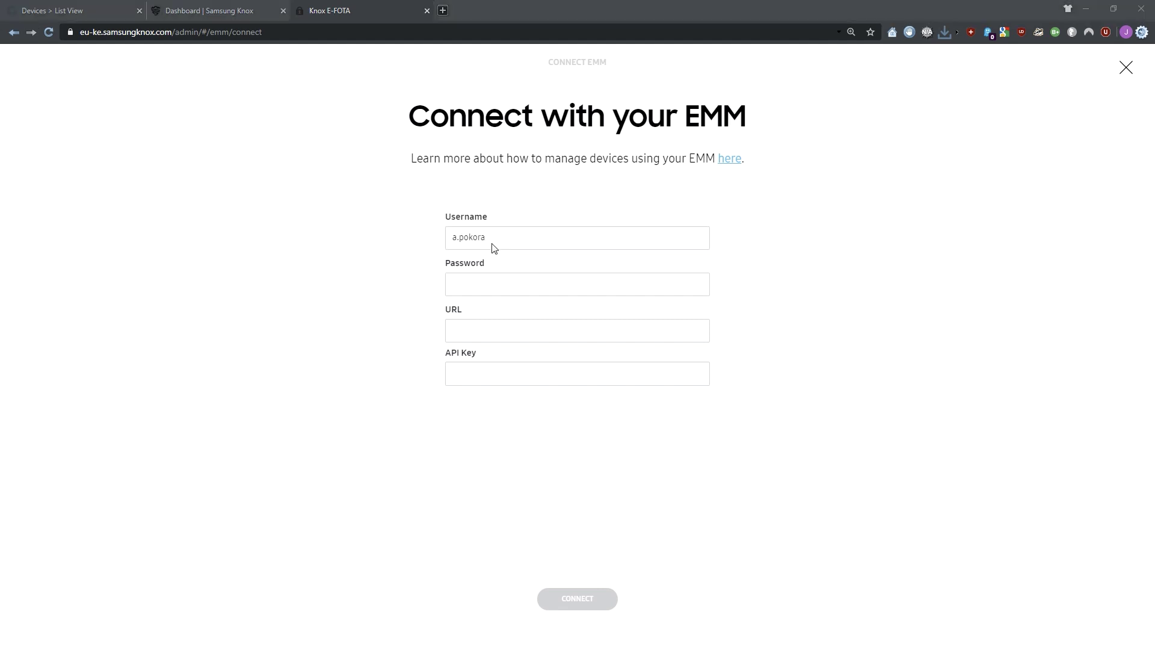
click(469, 292)
key(ctrl+v)
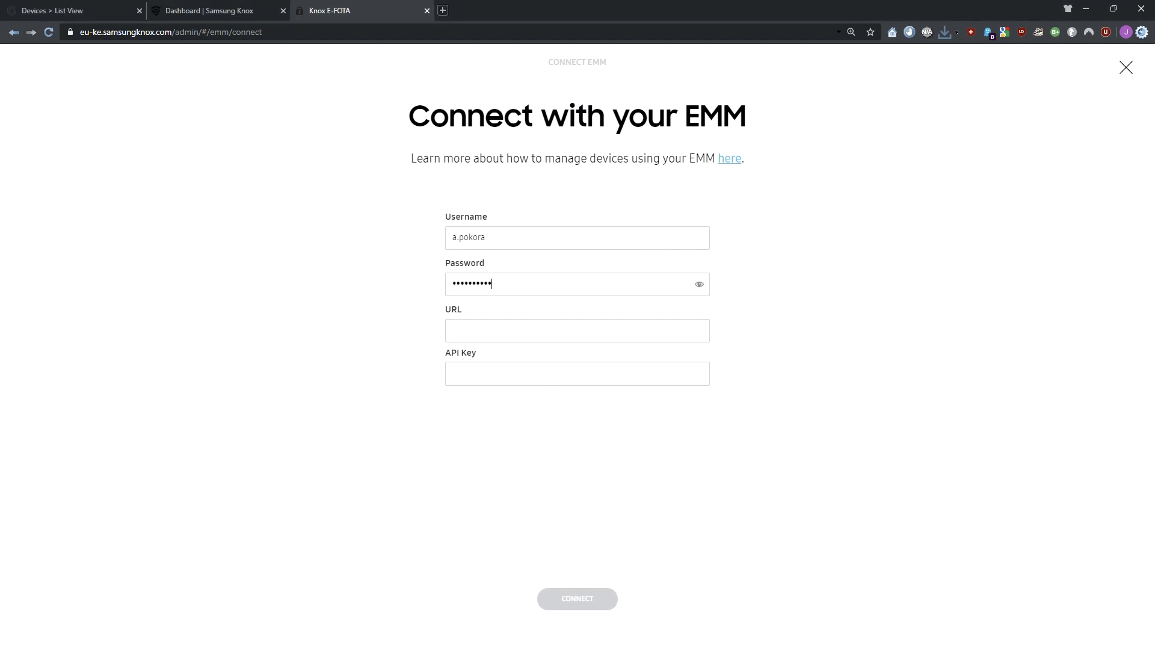
click(478, 334)
text(https://uem.samsungets.com/API/MDM)
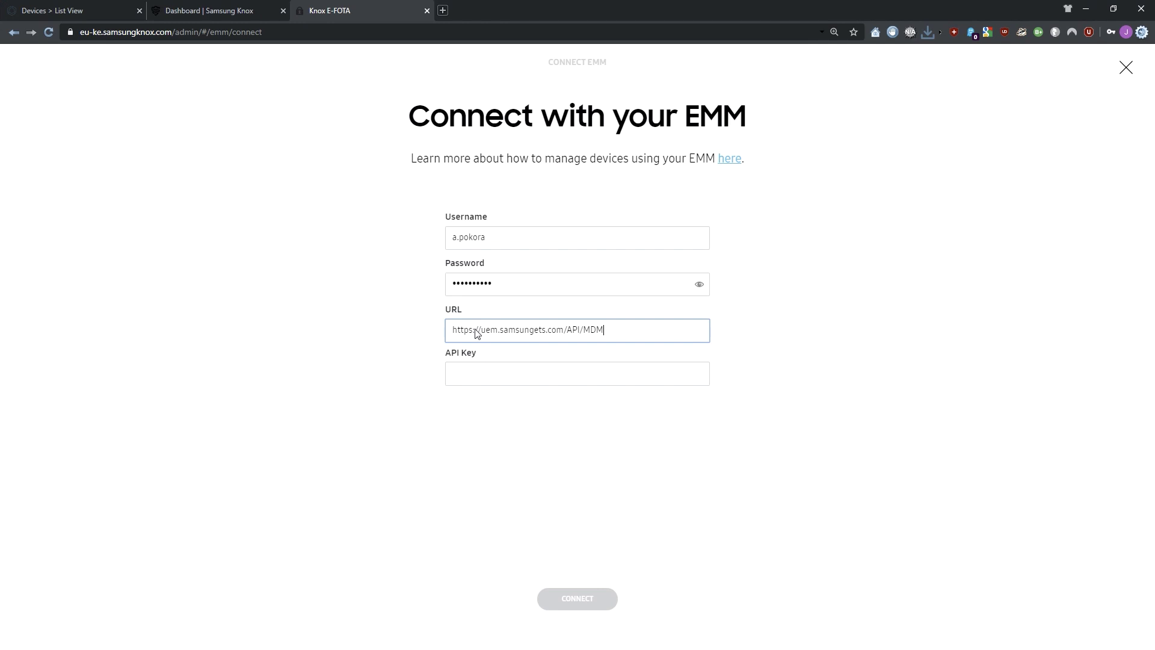
click(465, 377)
key(ctrl+v)
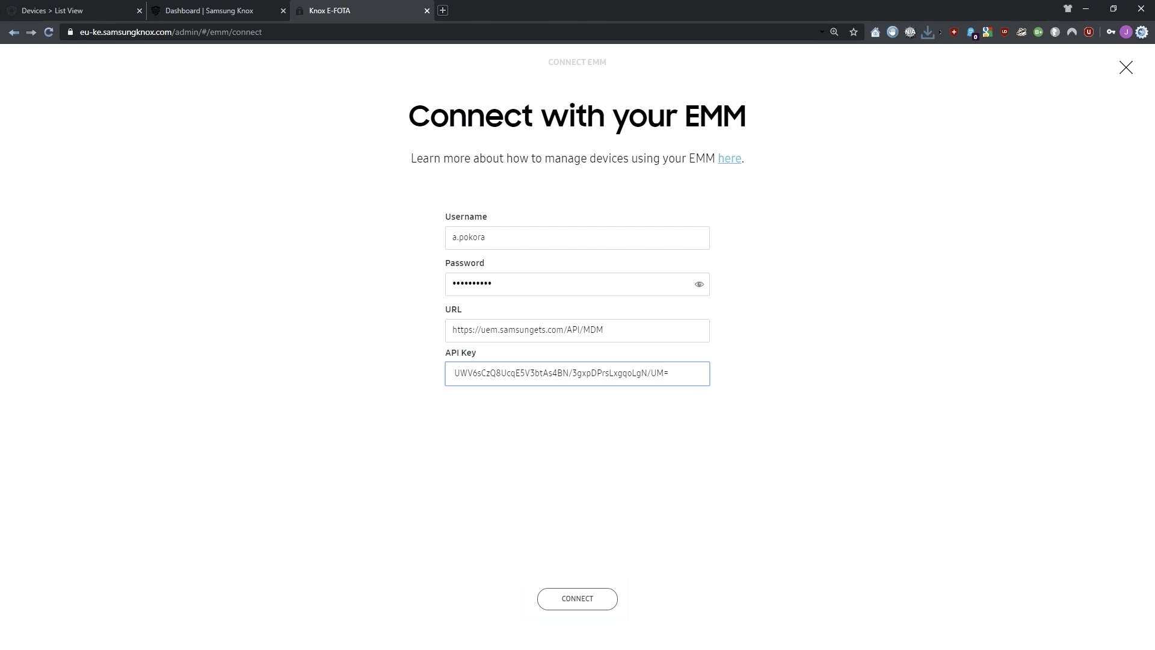
click(576, 599)
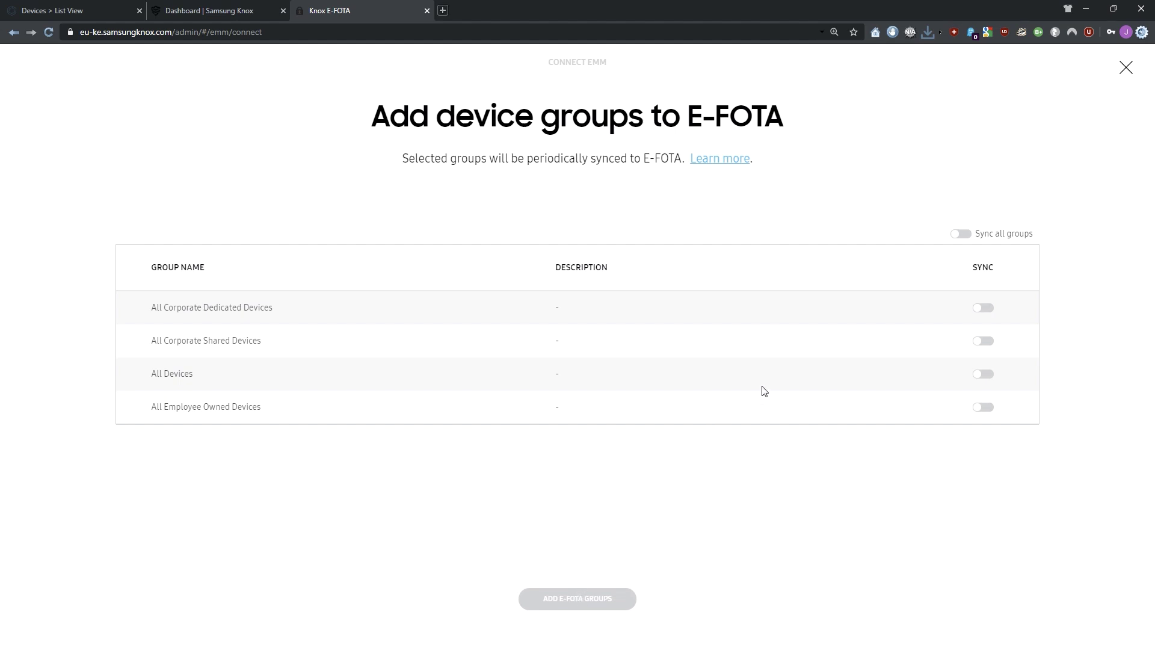
- Turn on sync for All Corporate Dedicated Devices and add it as an E-FOTA group
click(984, 309)
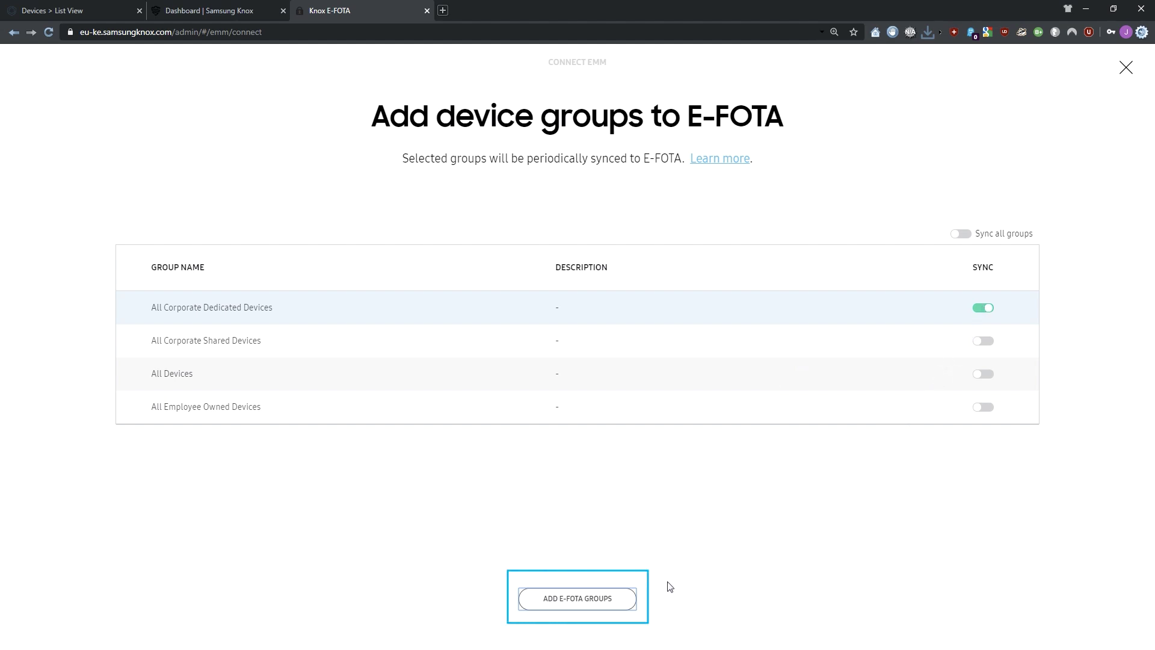
click(571, 604)
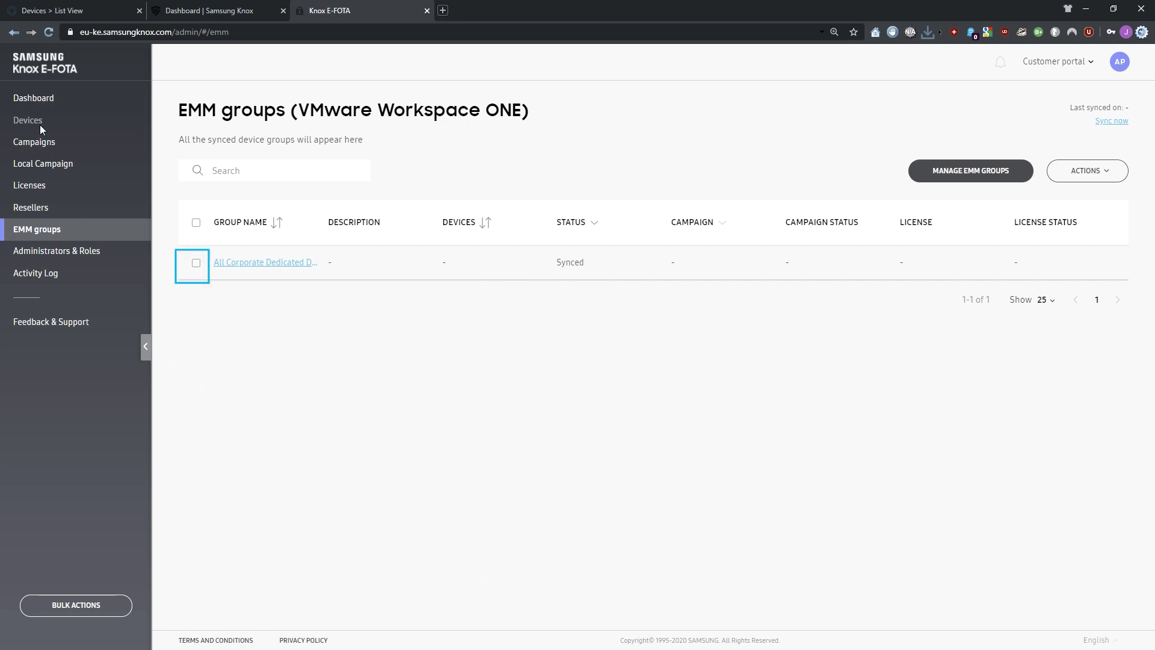
- Enroll the All Corporate Dedicated Devices group with the EFOTA One Trial 2 license
click(196, 263)
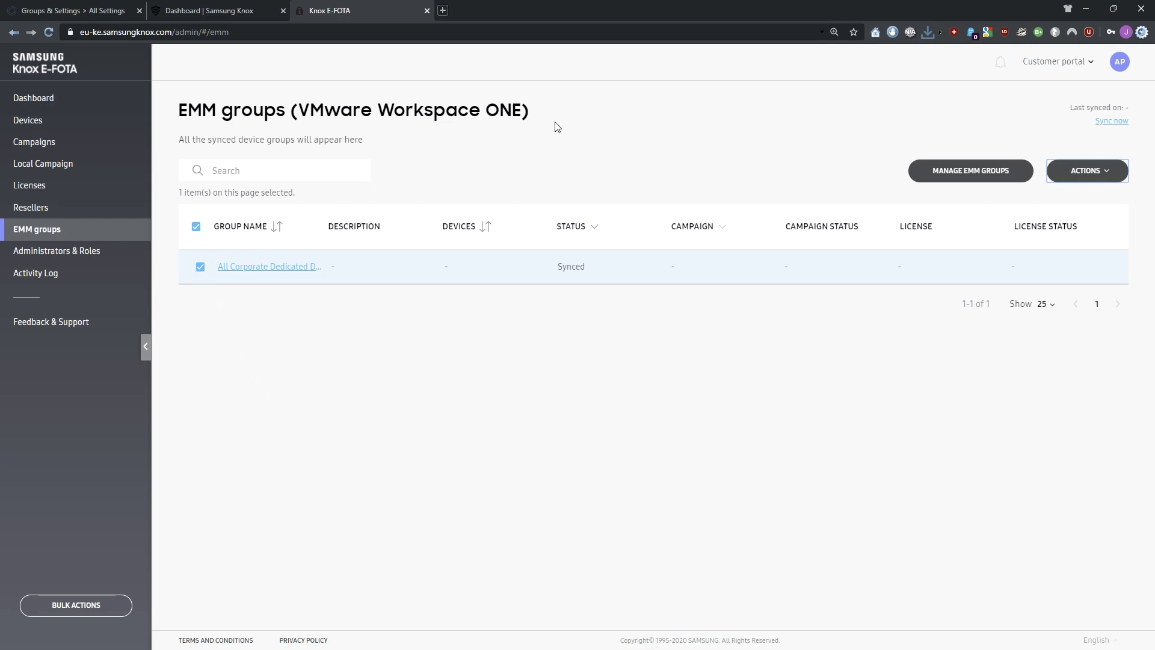
click(1085, 172)
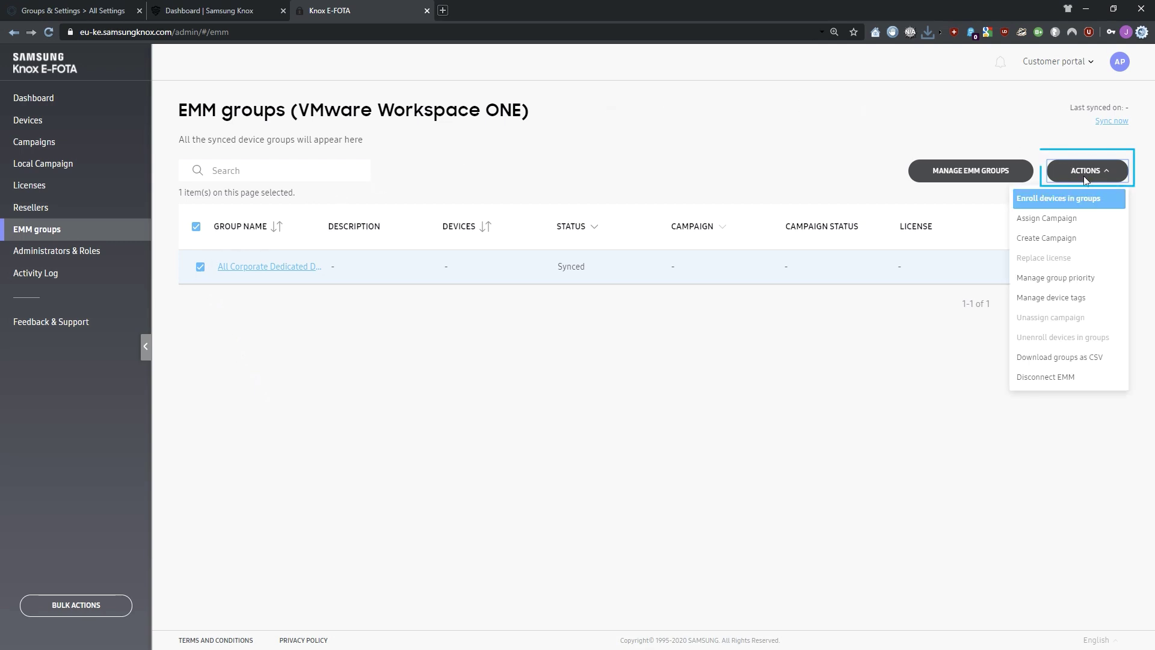
click(1058, 199)
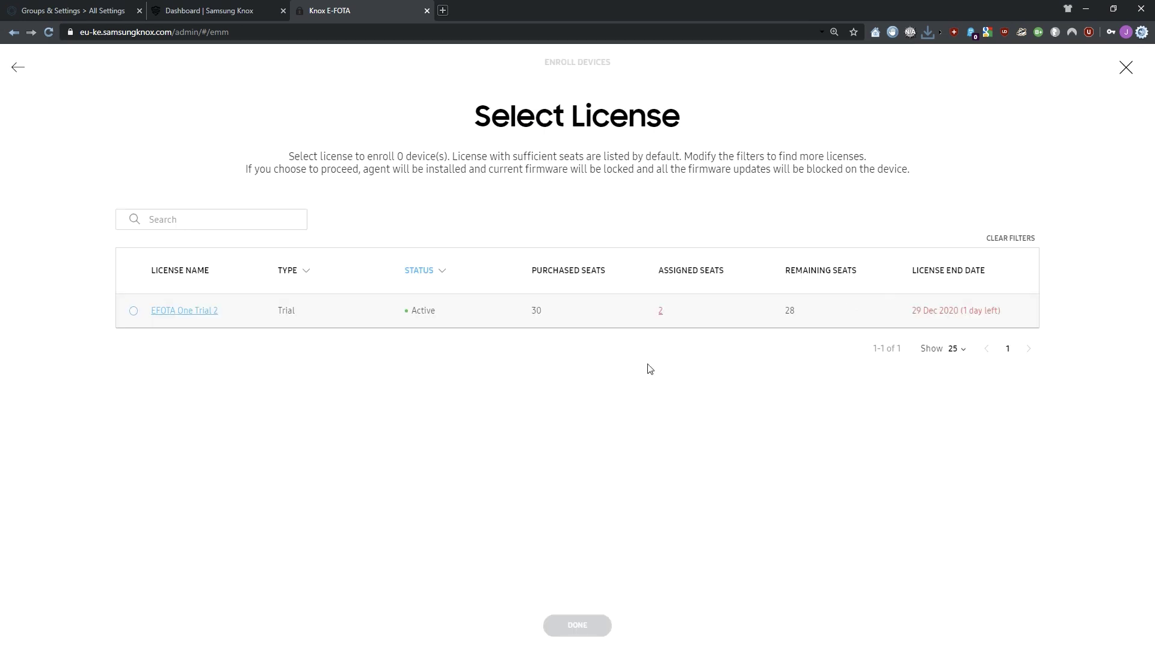
click(134, 311)
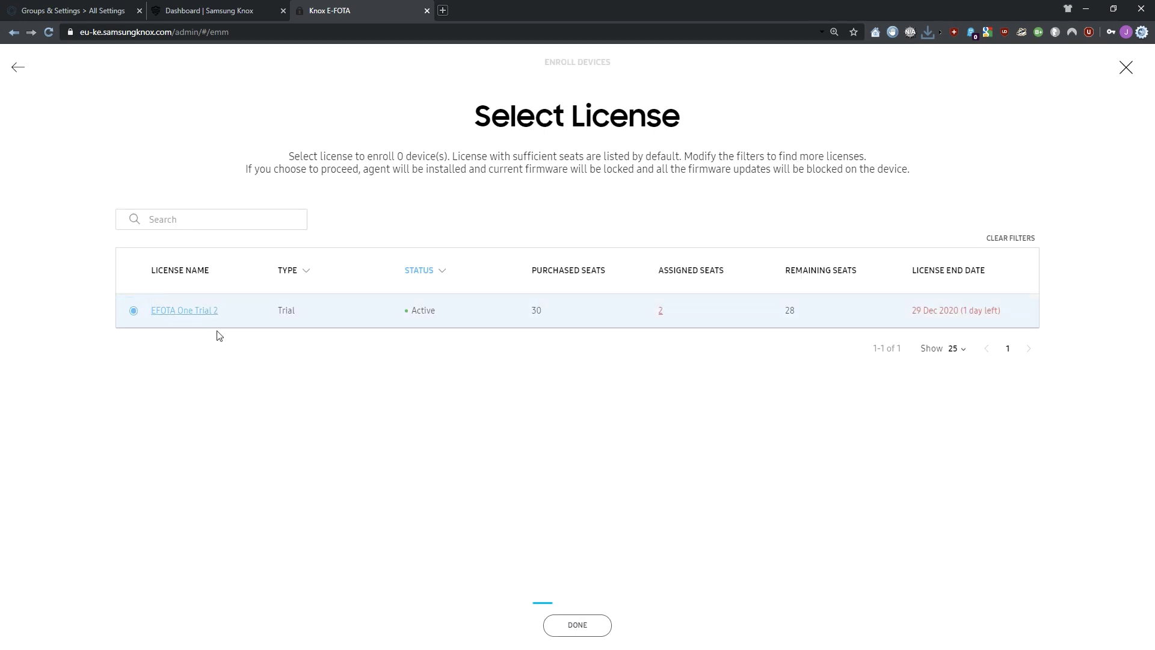
click(574, 623)
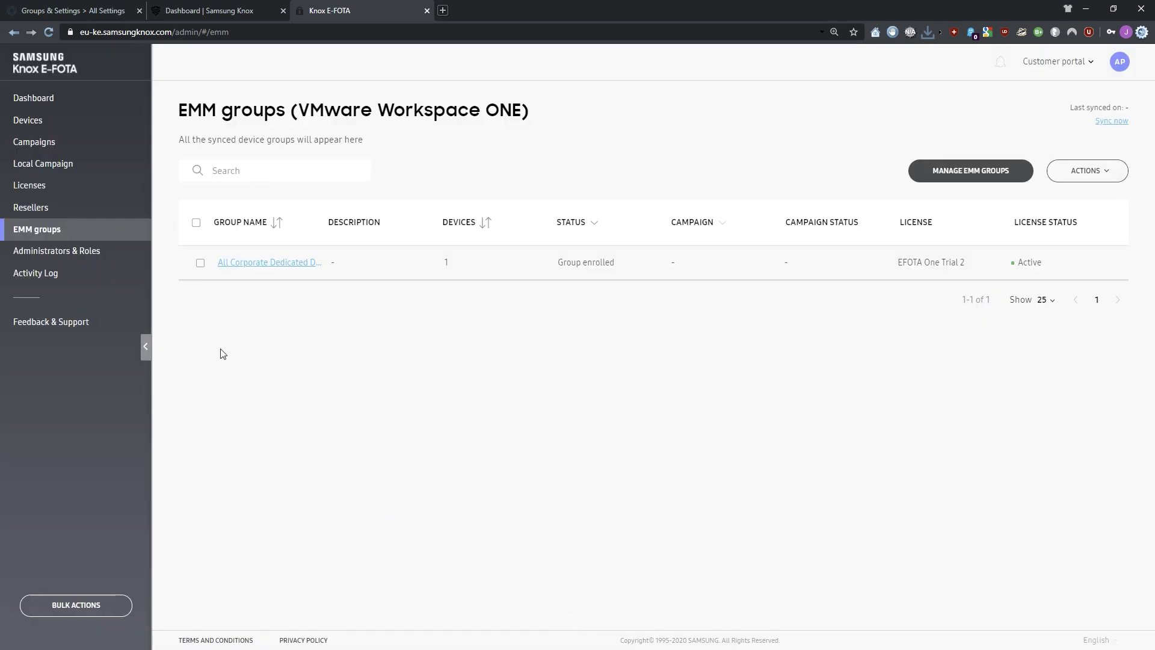
click(72, 11)
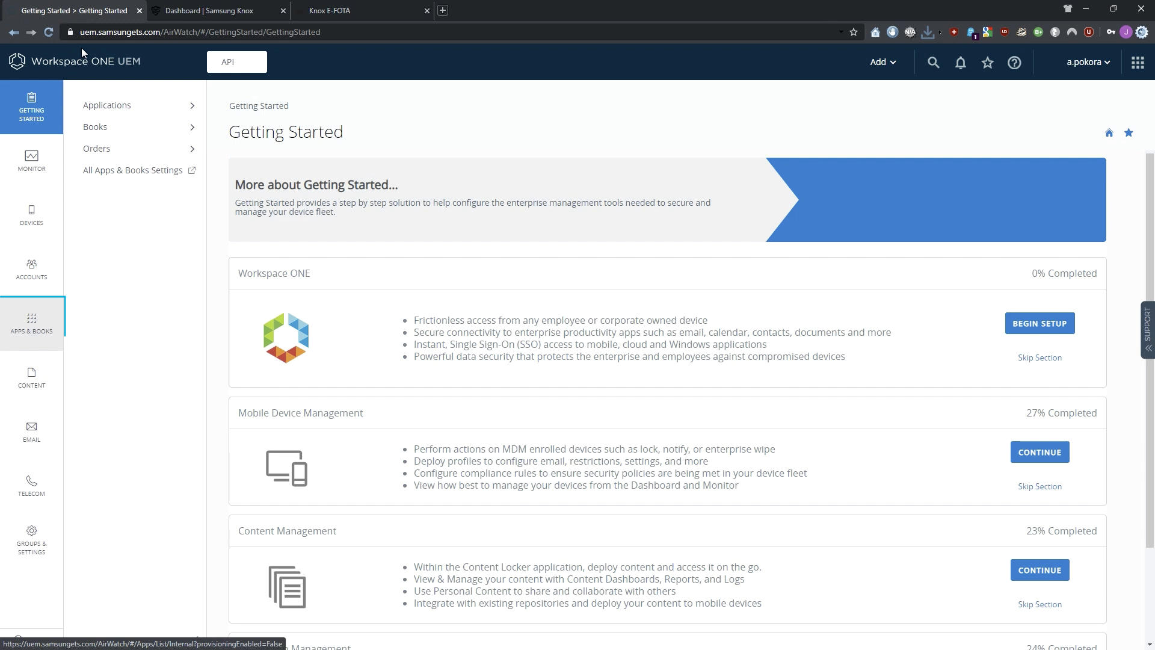
- Start adding a new public Android application under Apps & Books > Native > Public
click(39, 330)
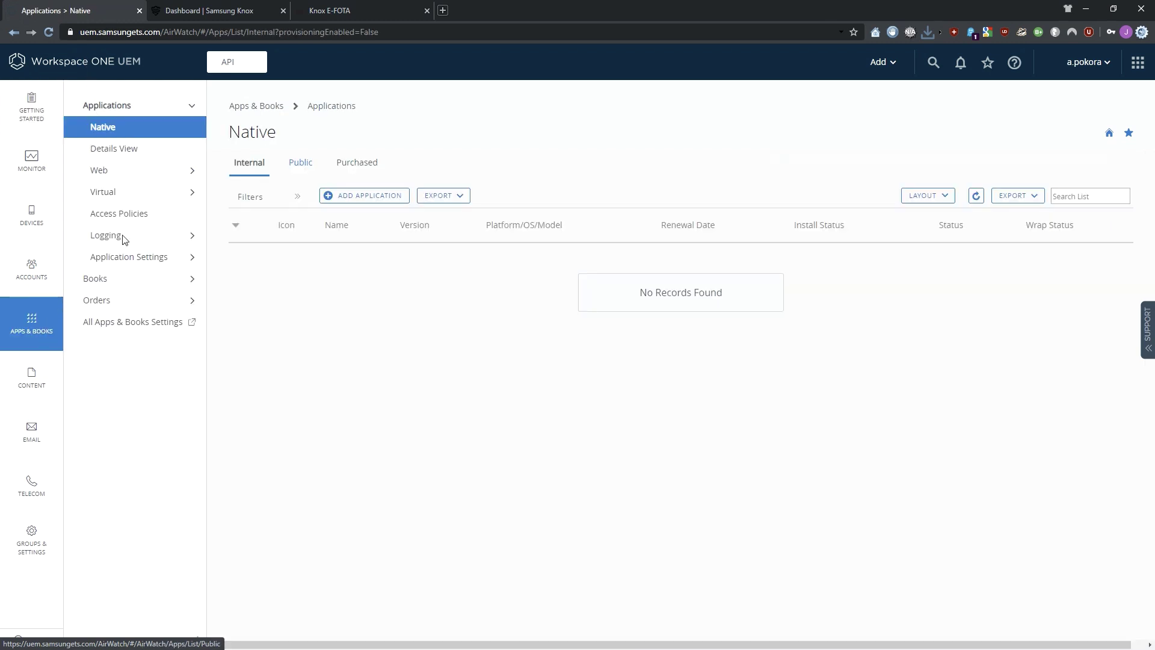
click(303, 165)
click(379, 199)
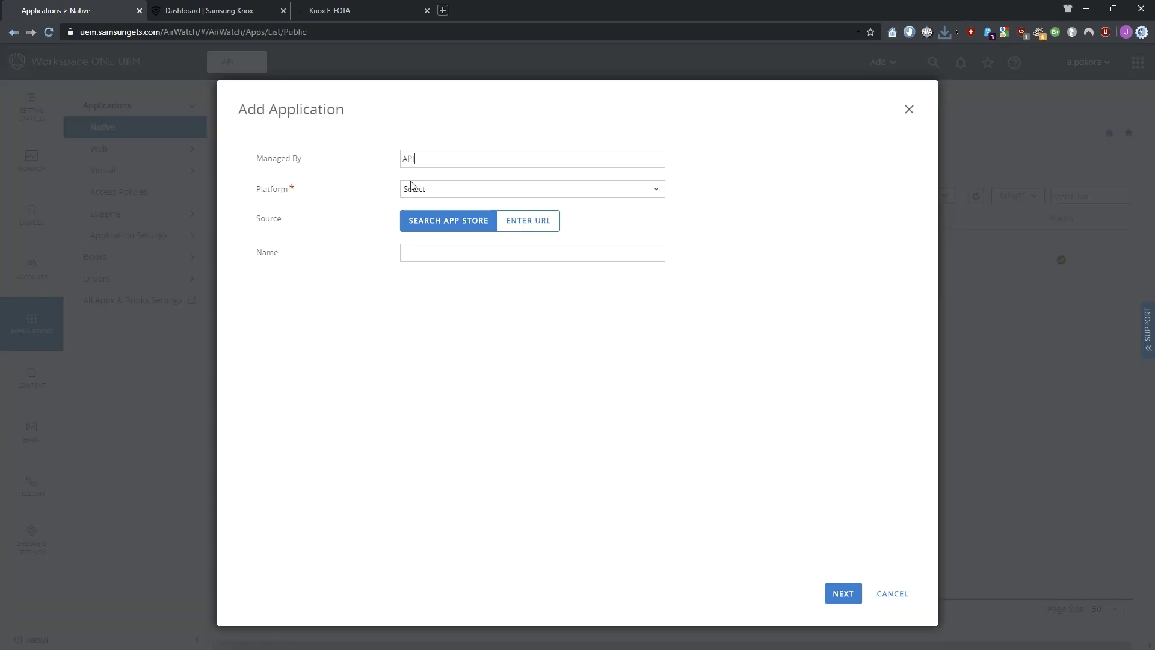
click(473, 191)
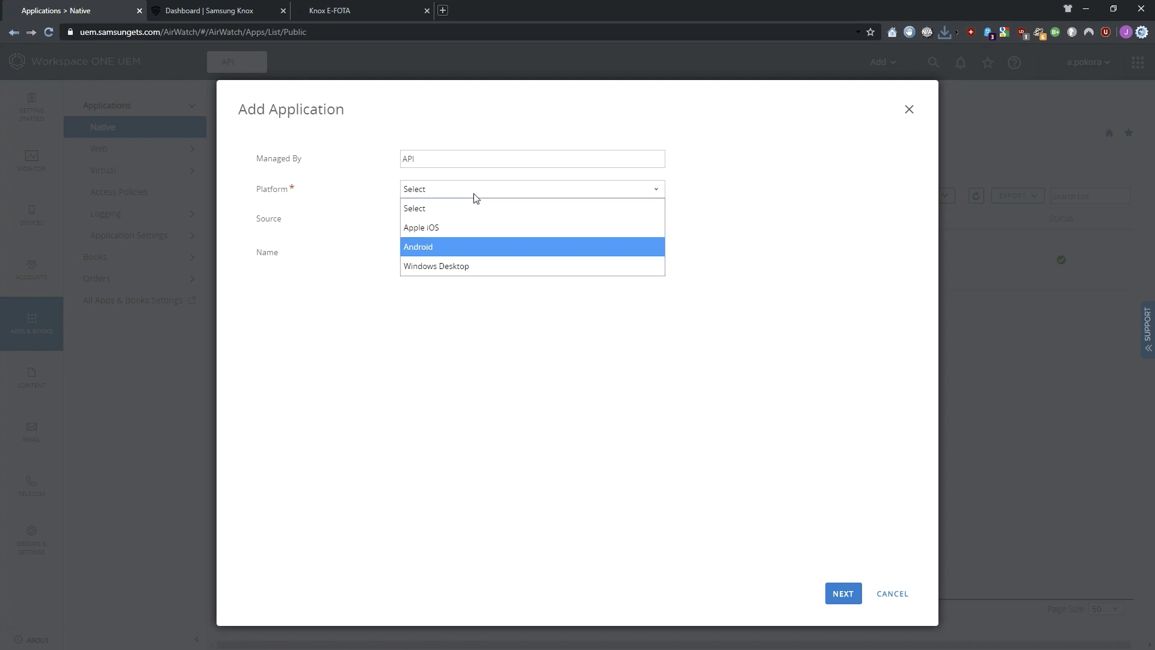
click(475, 250)
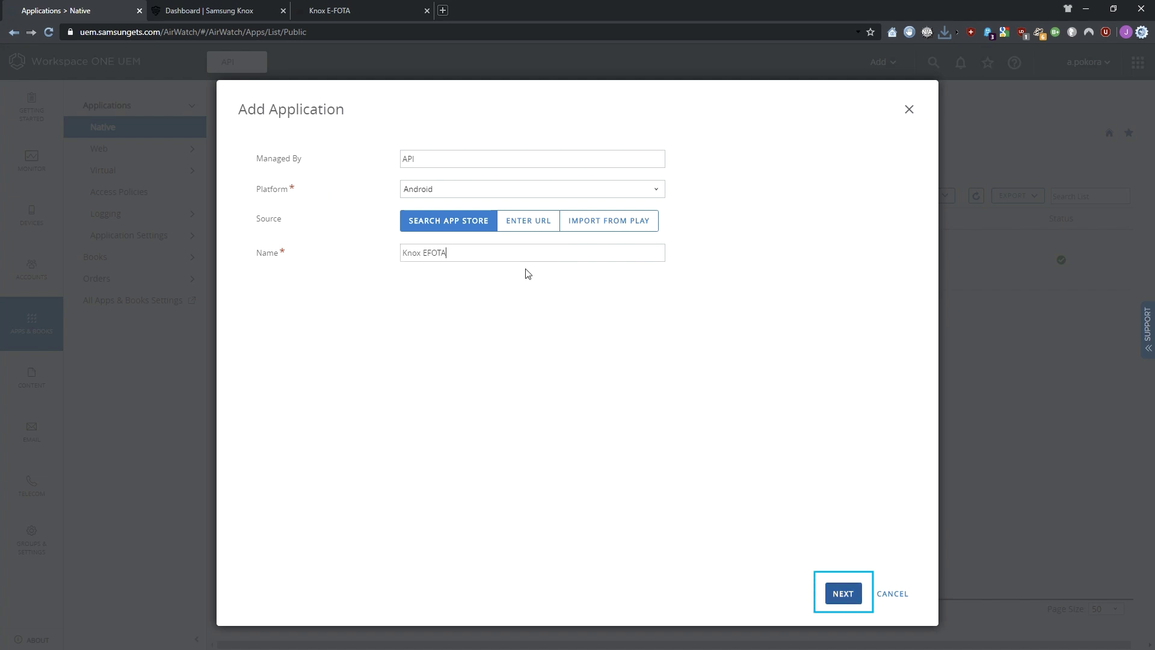
- Approve Knox E-FOTA One from managed Google Play, accepting its permissions
click(848, 593)
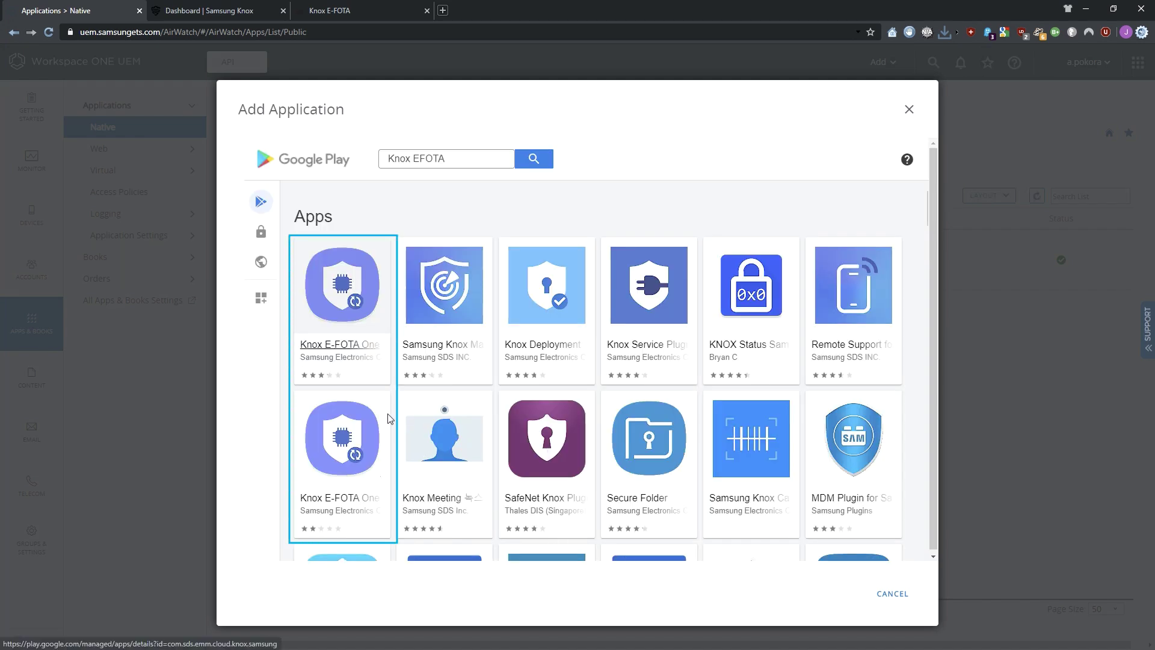
click(333, 347)
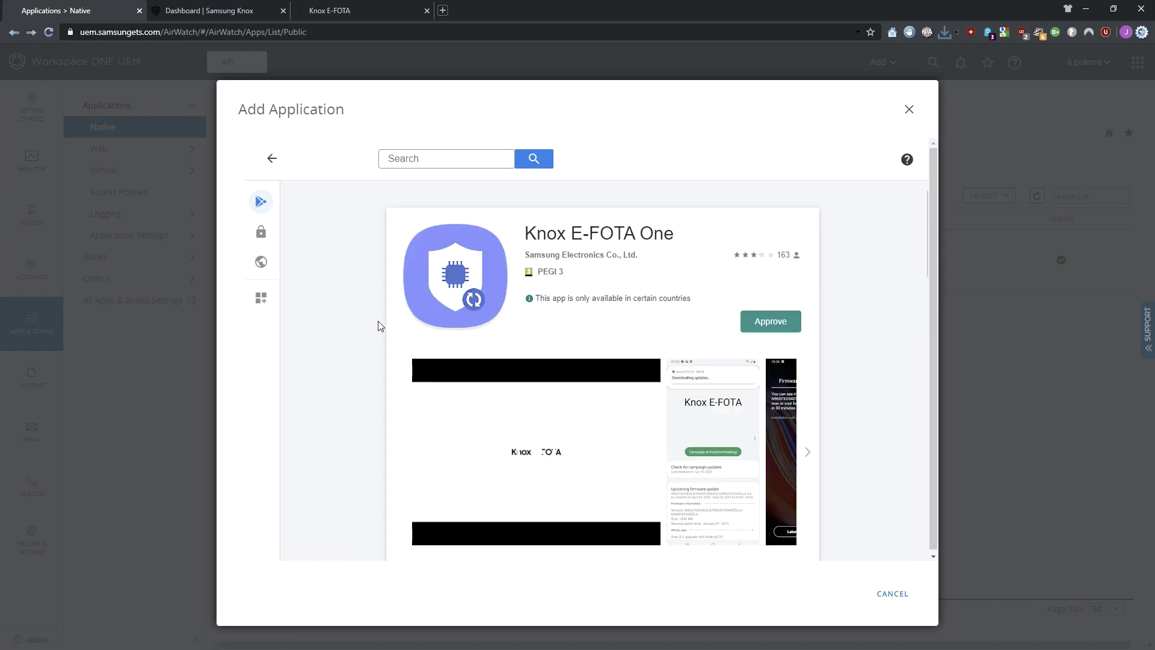
click(782, 321)
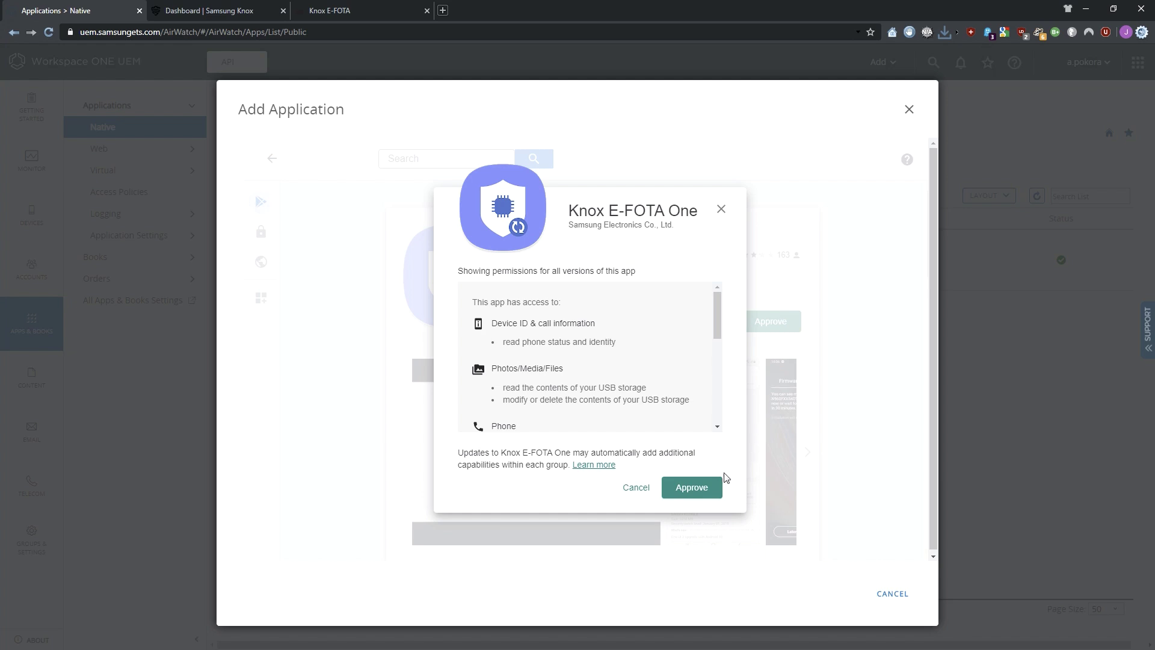
click(702, 492)
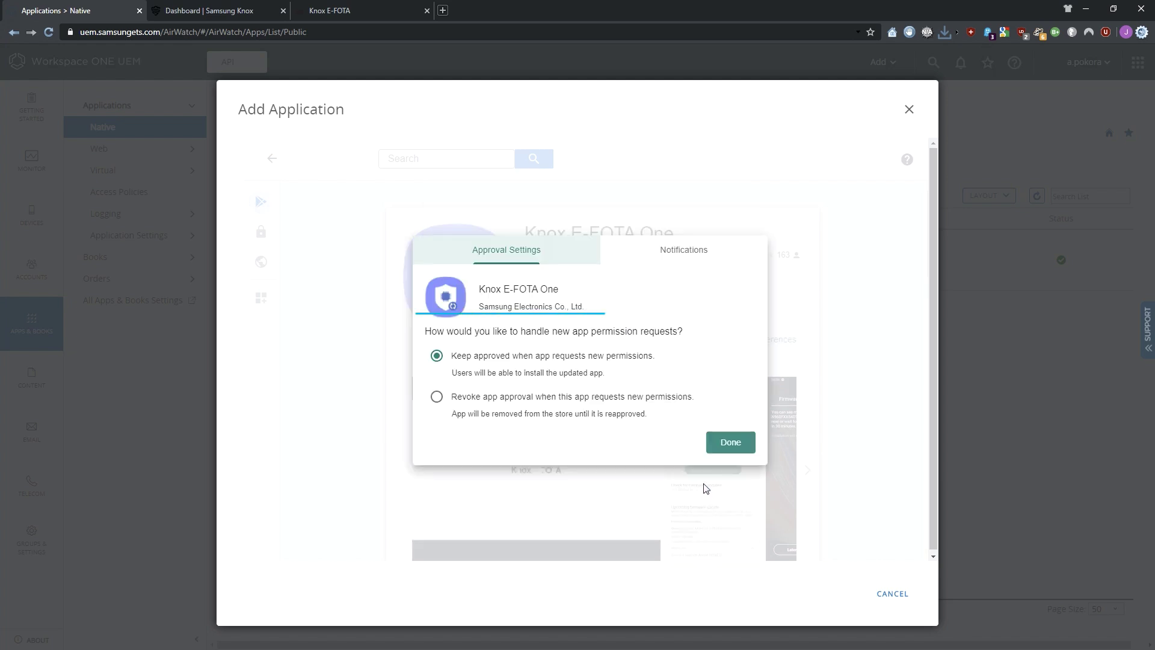
click(730, 442)
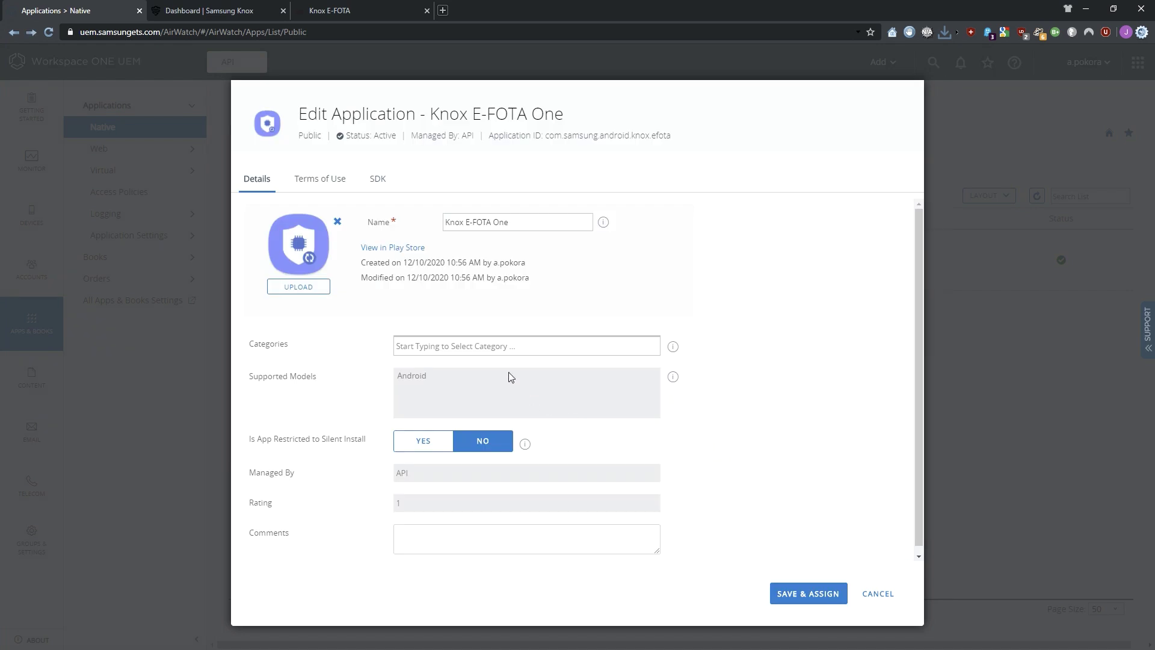
- Set the app category to Business (System) and save it for assignment
click(487, 351)
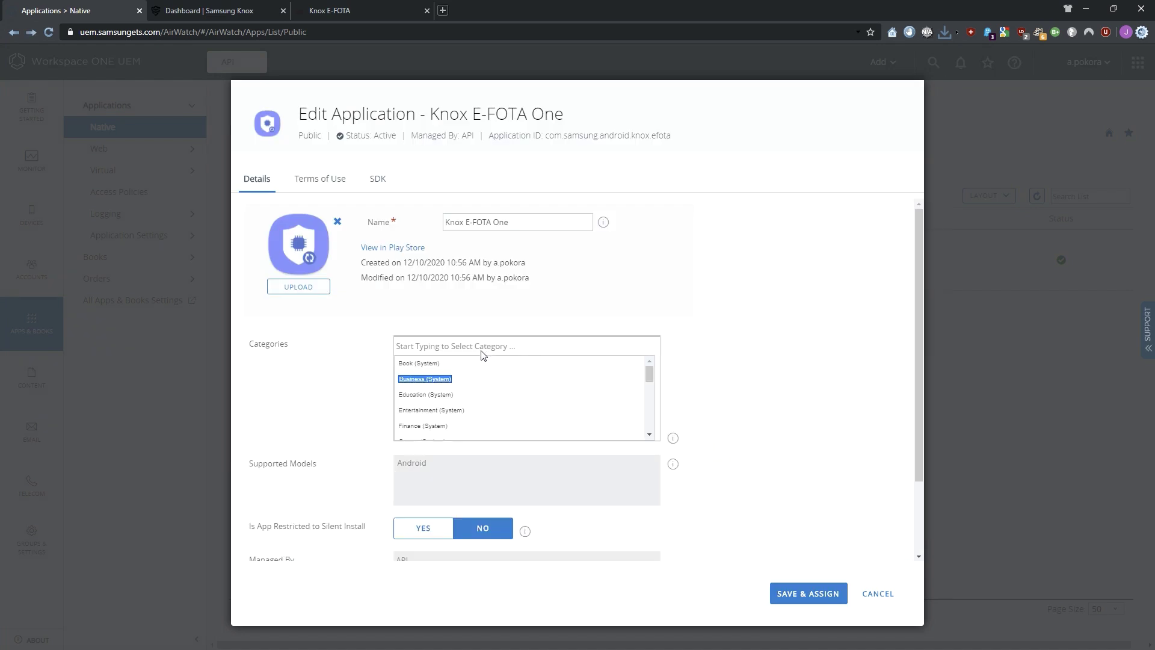
click(426, 379)
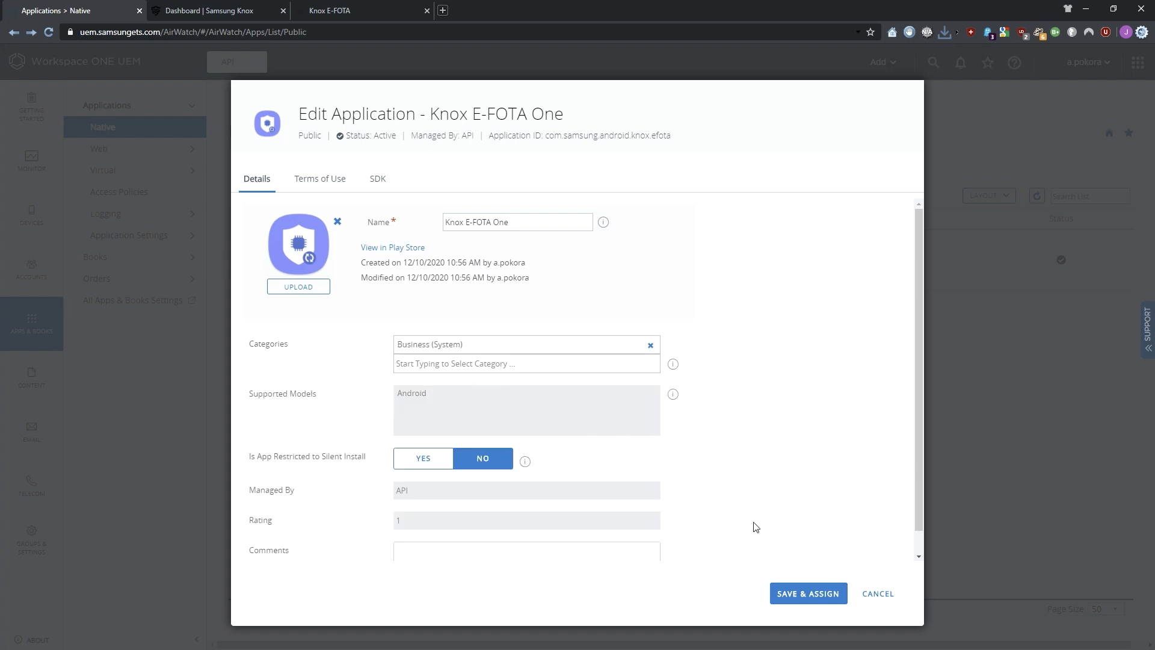
click(803, 591)
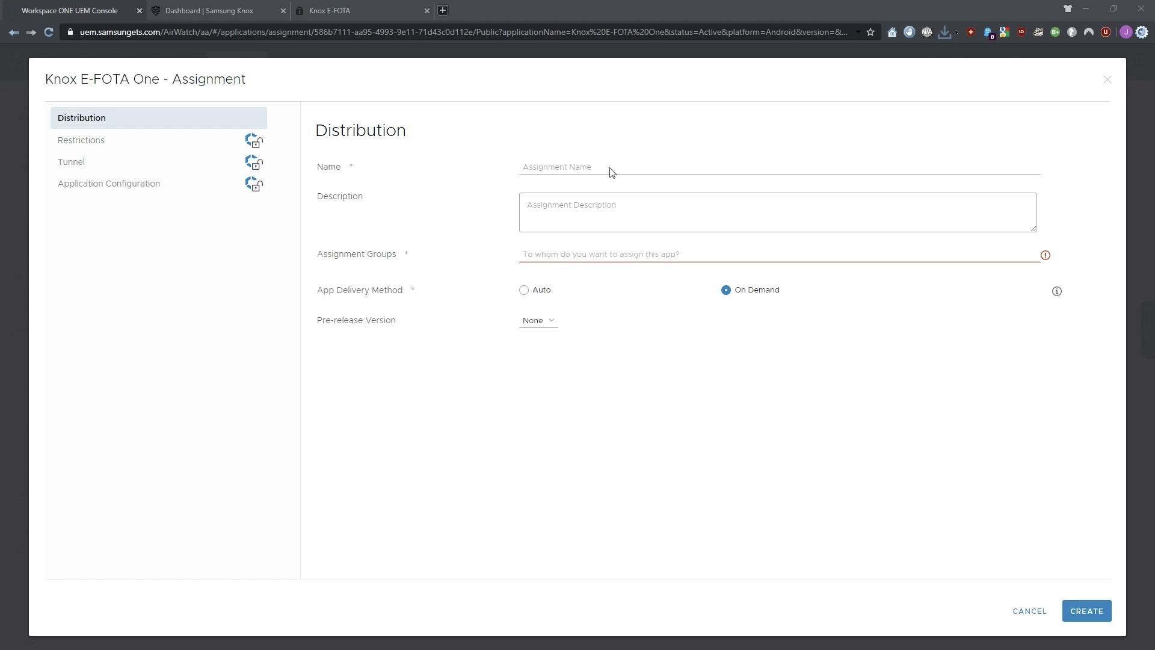
- Create an 'EFOTA app' assignment for All Corporate Dedicated Devices(API) with Auto delivery and save
click(555, 166)
text(EFOTA app)
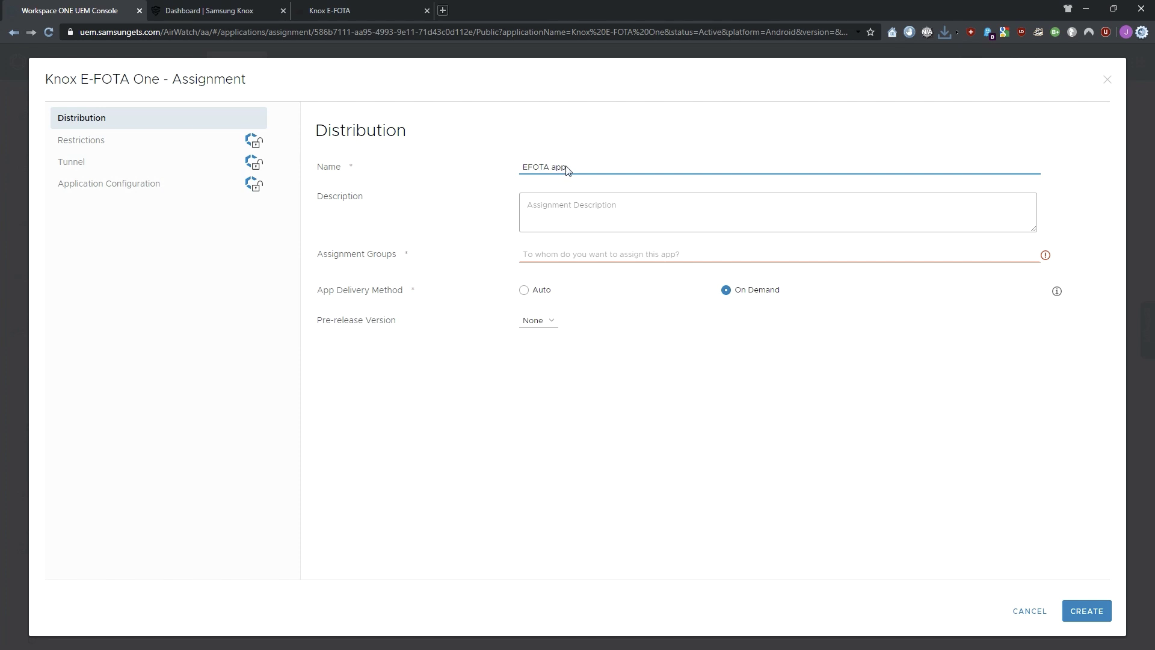
click(730, 259)
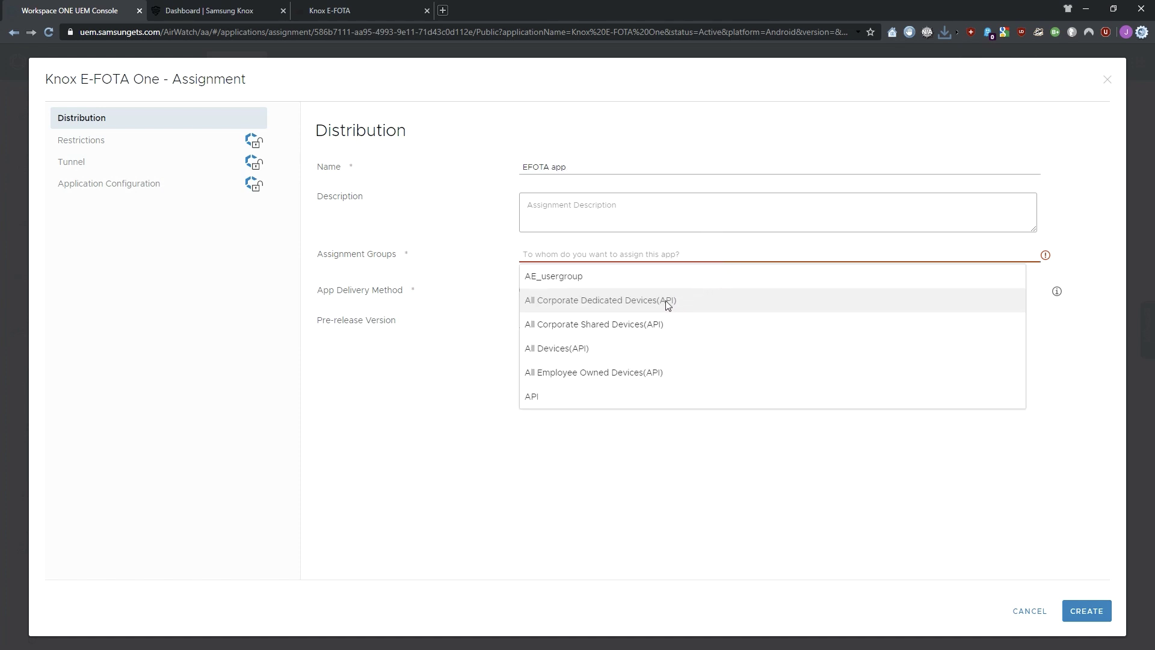
click(648, 307)
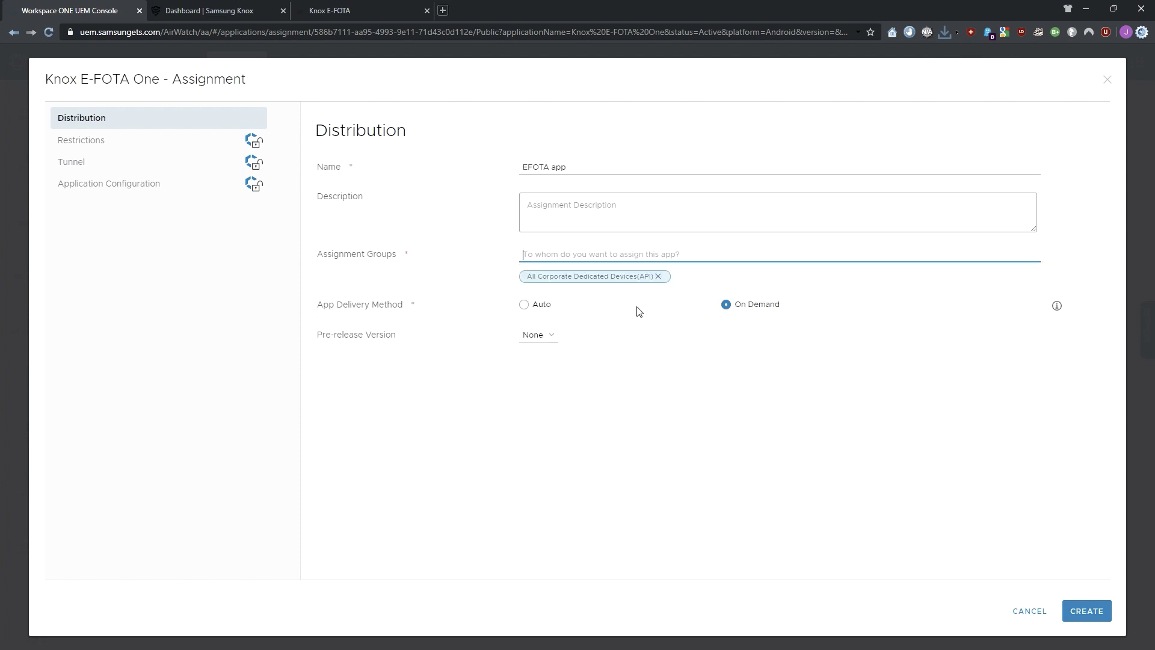
click(524, 305)
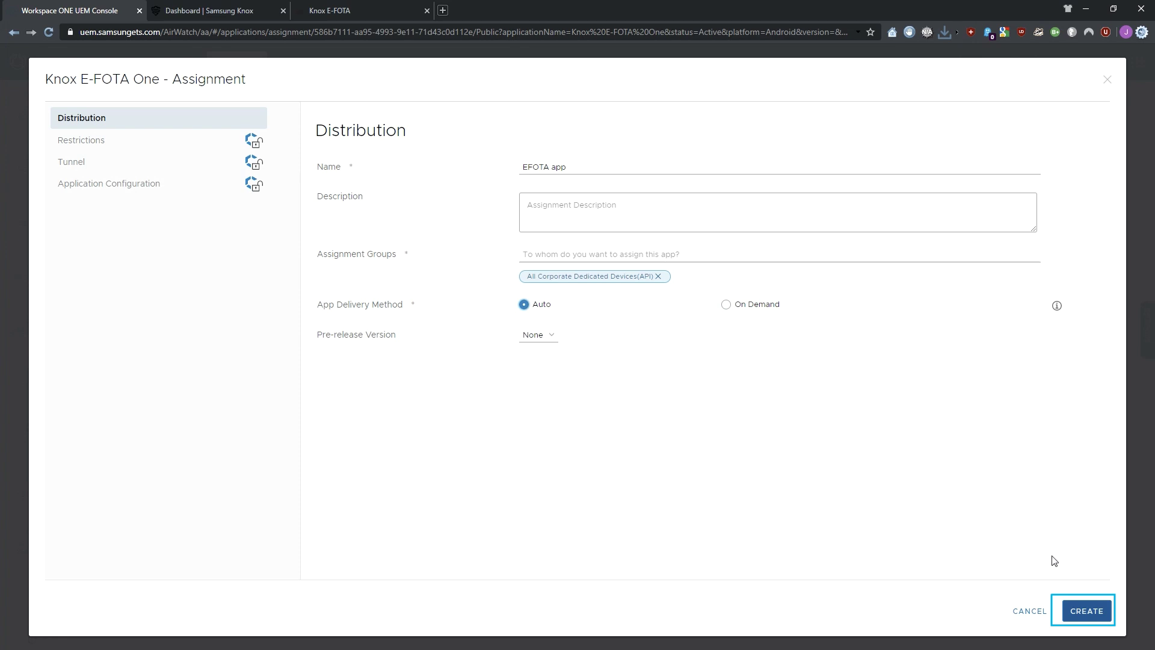
click(1088, 611)
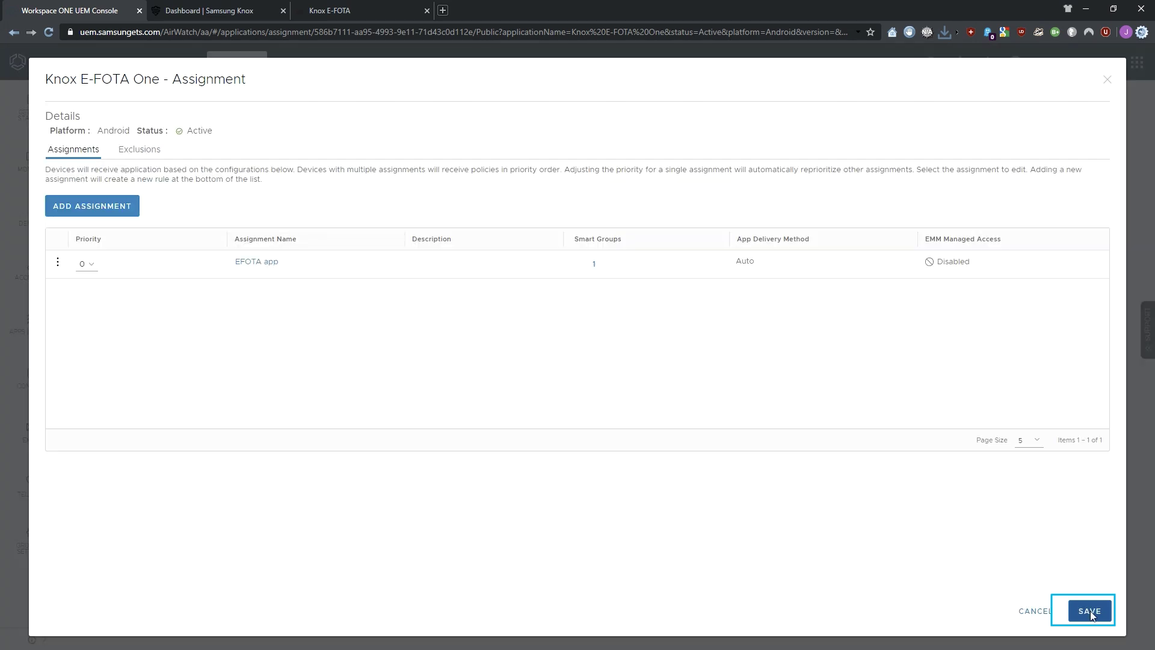
click(1089, 611)
- Publish the EFOTA app assignment and return to the public apps list
click(1090, 611)
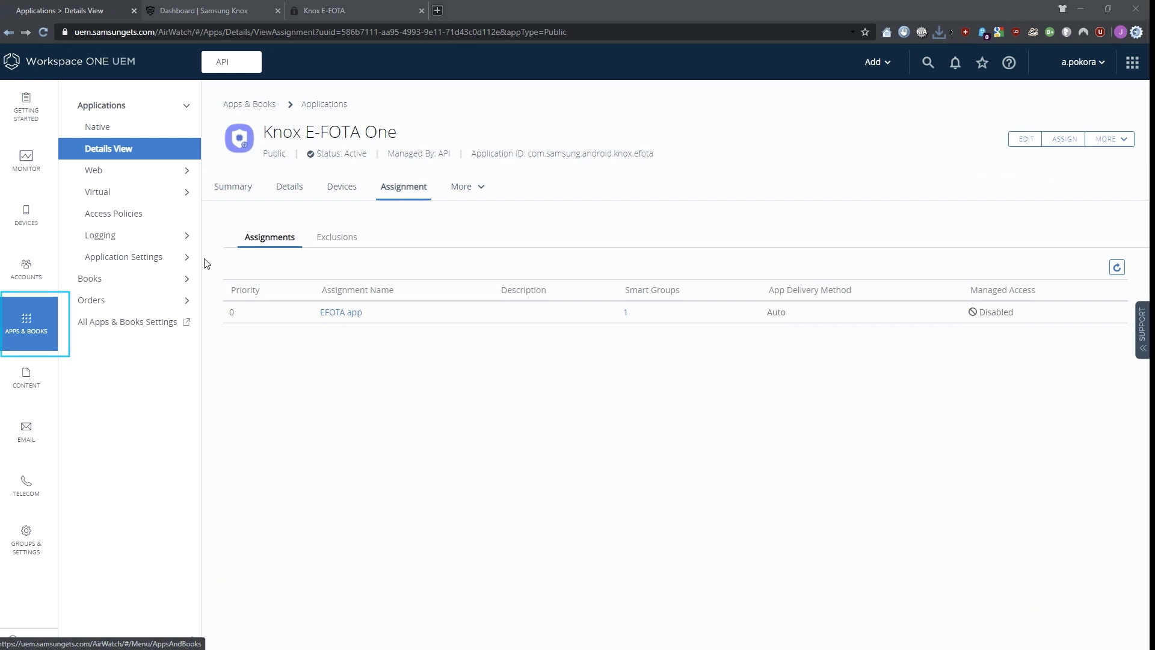
click(102, 128)
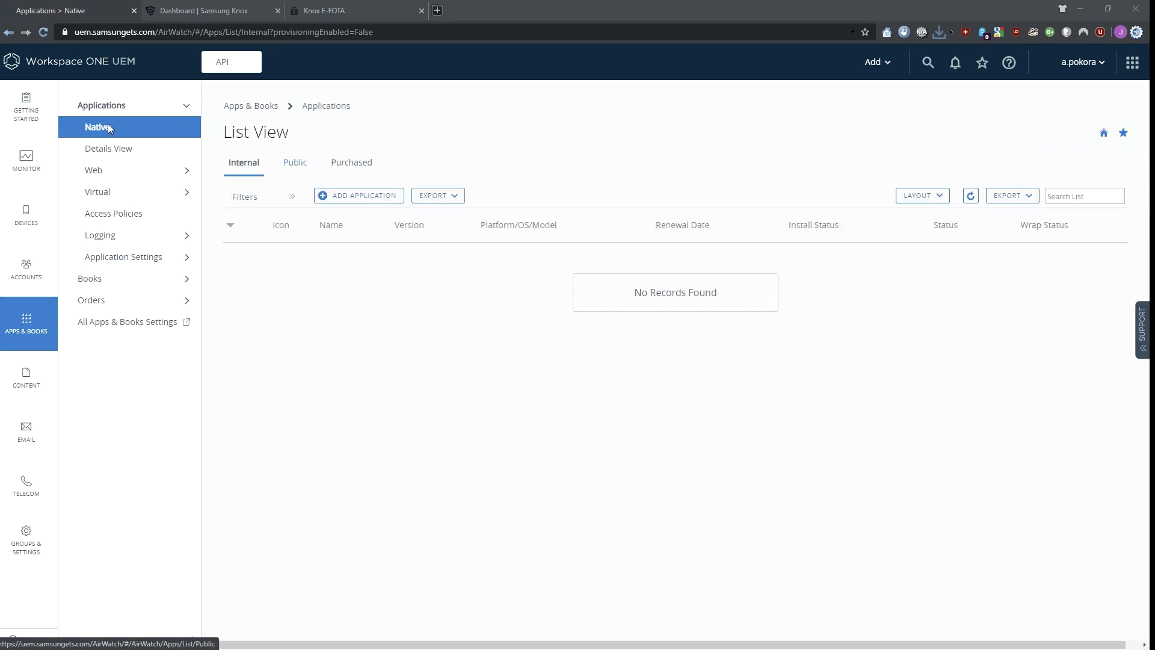
click(295, 164)
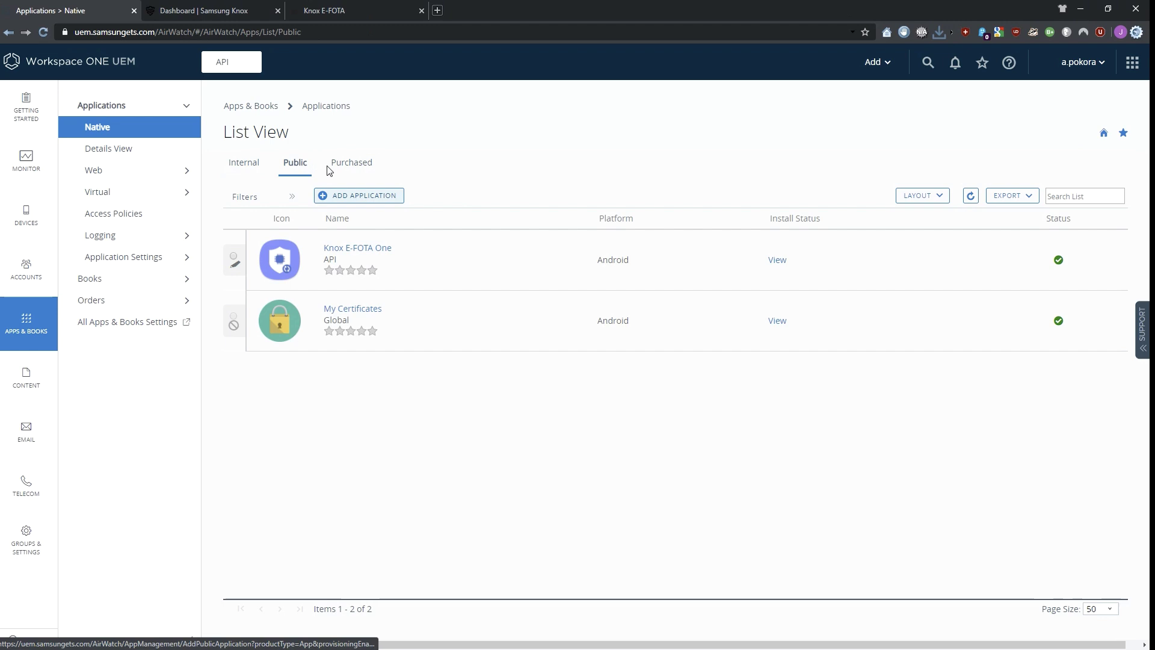
- Add a new Android public application named 'Knox Service Plugin'
click(365, 198)
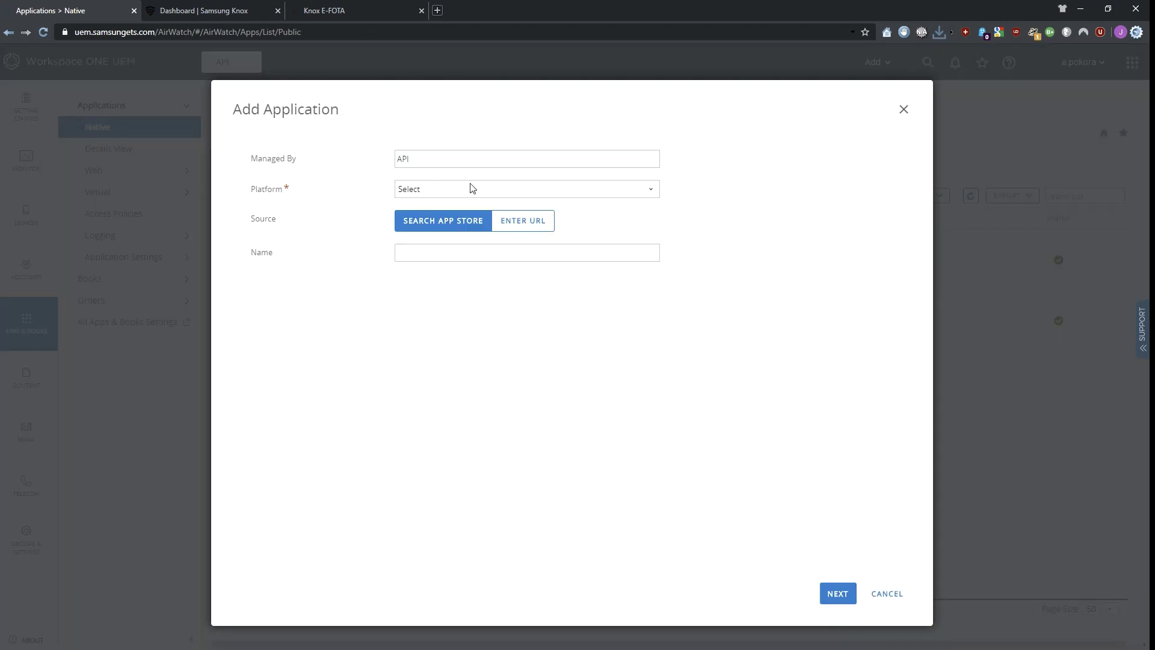
click(487, 192)
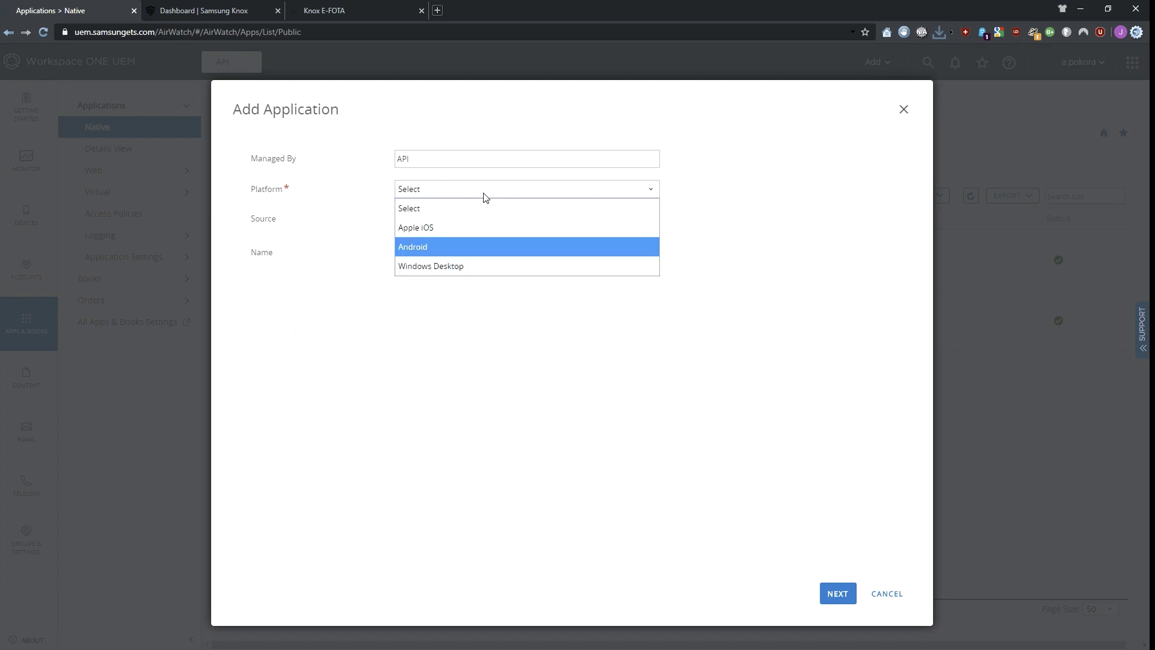
click(431, 248)
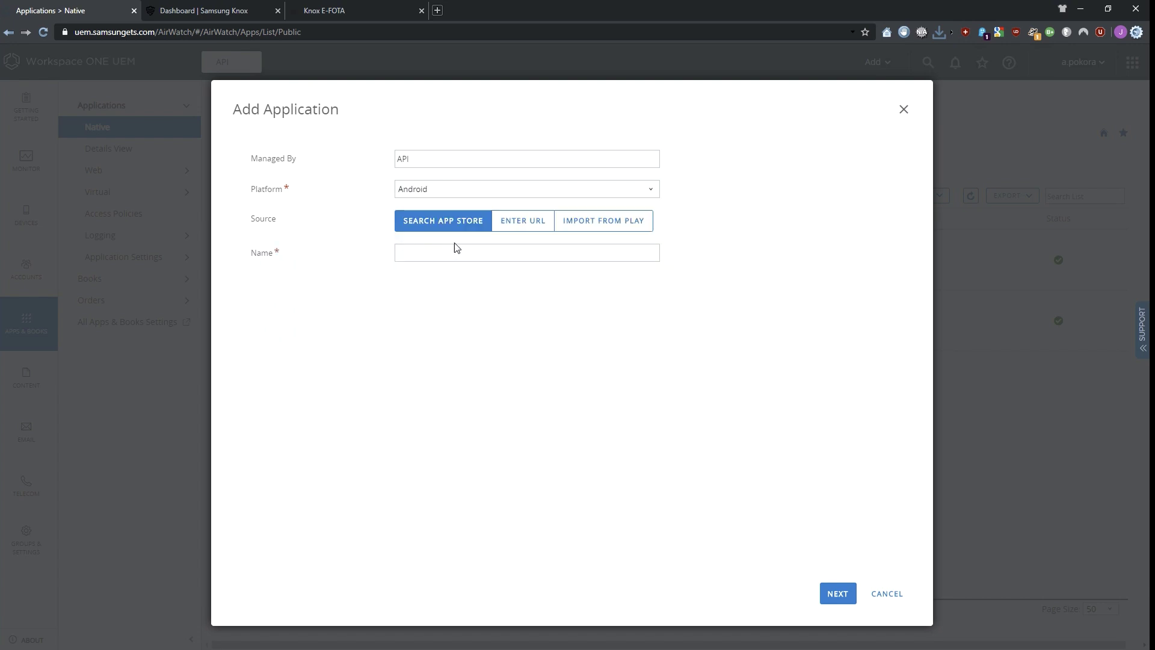
click(432, 254)
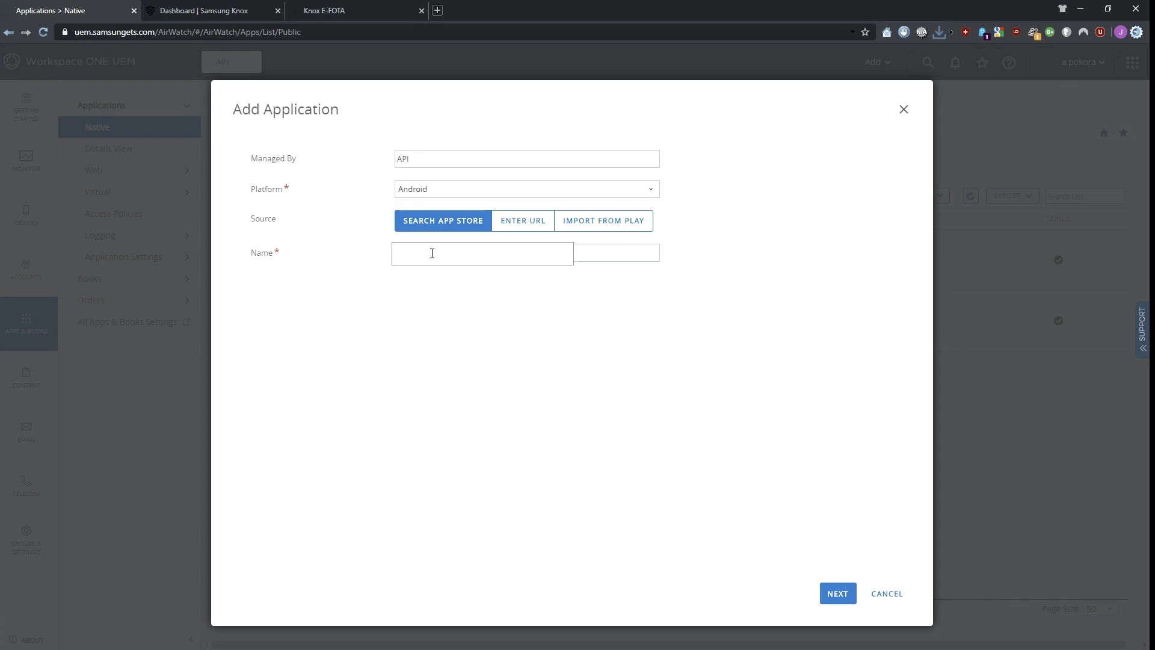
text(Knox Service Plugin)
key(Tab)
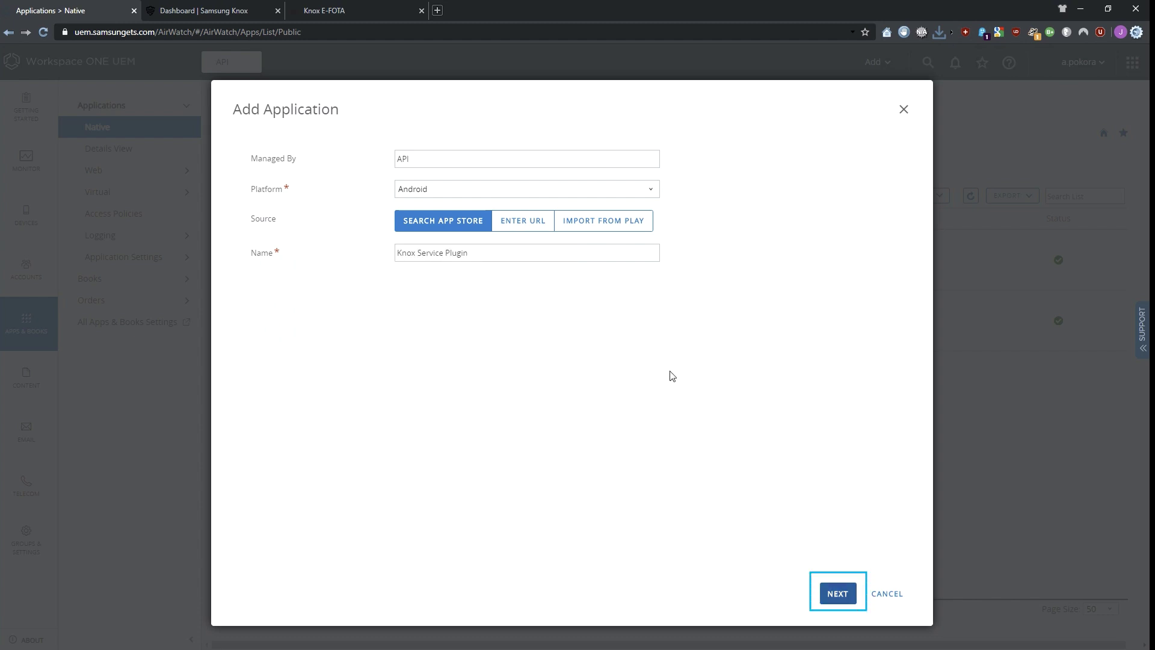
- Approve Knox Service Plugin from the store, accepting permissions and keeping new ones approved
click(832, 594)
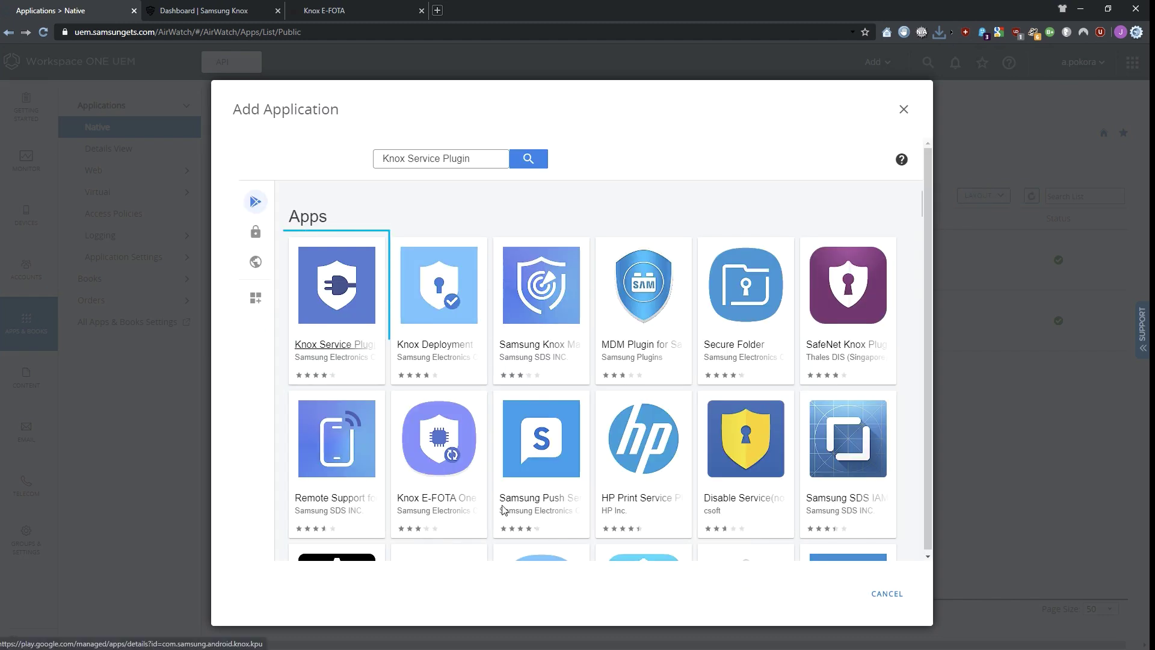
click(341, 354)
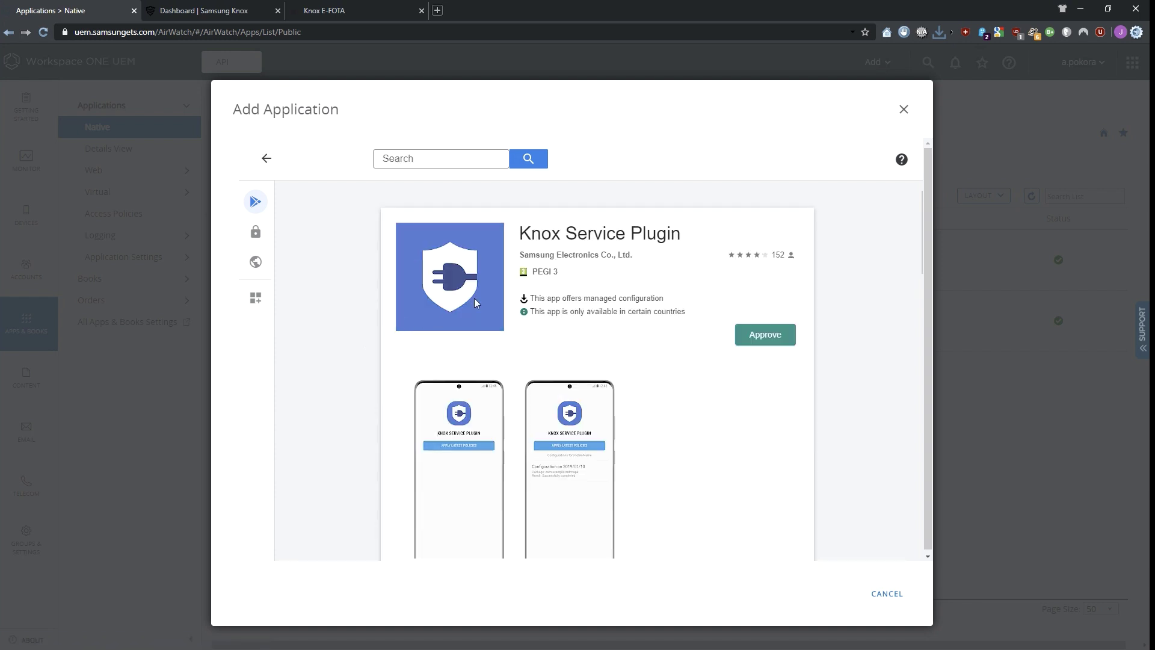
click(778, 335)
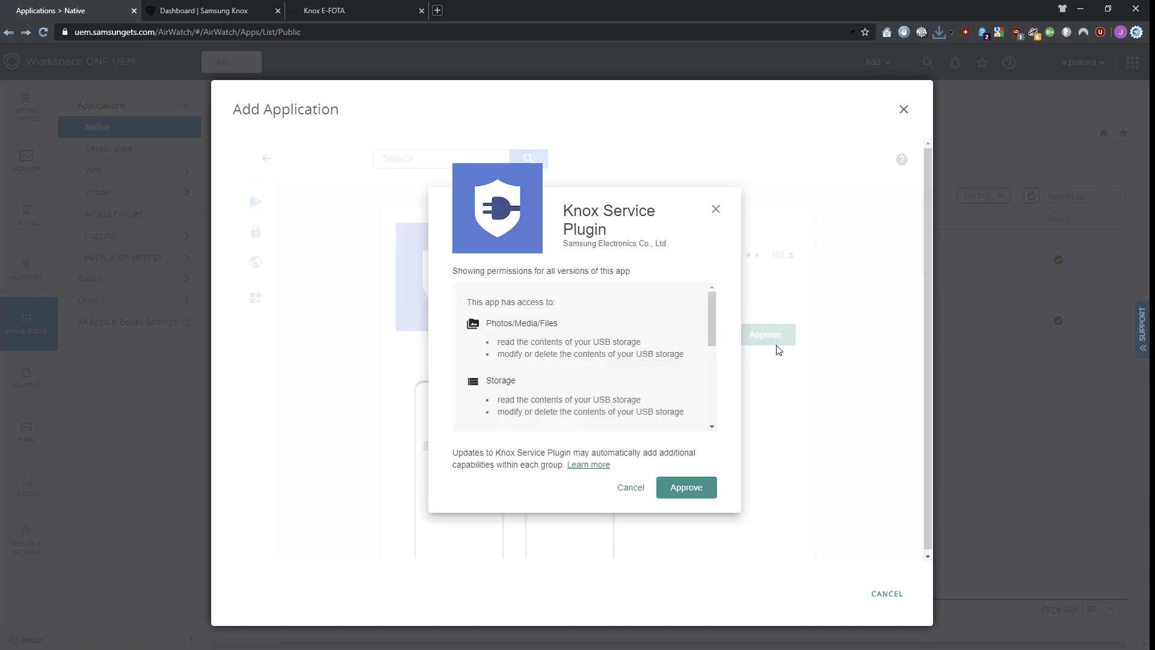
click(690, 489)
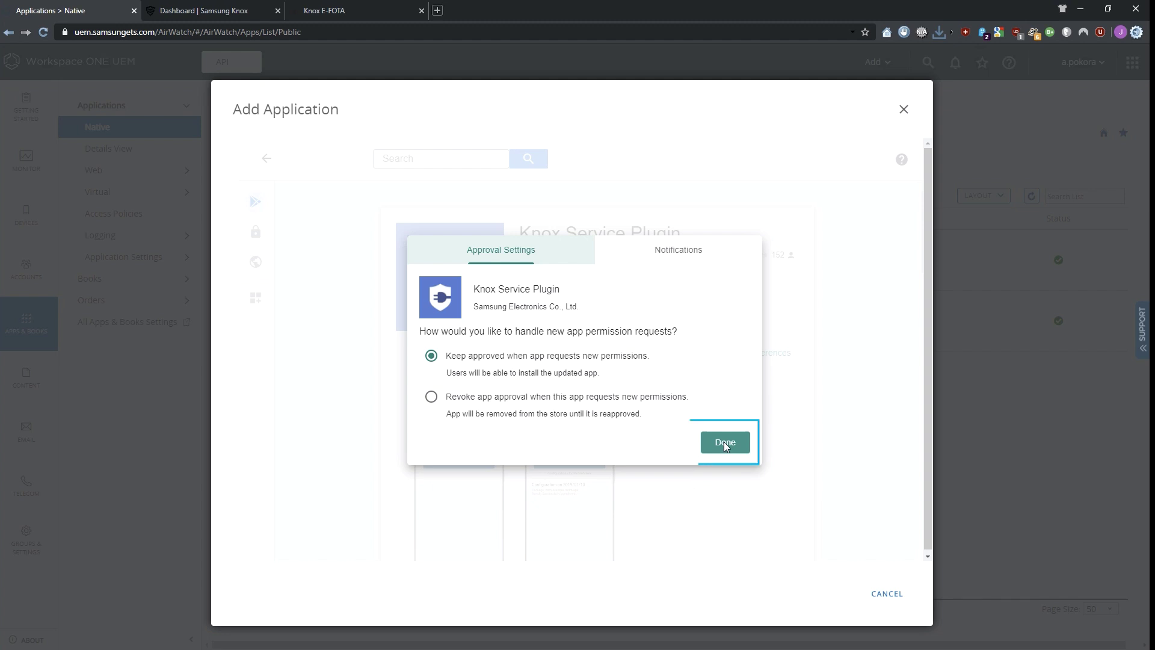
click(724, 441)
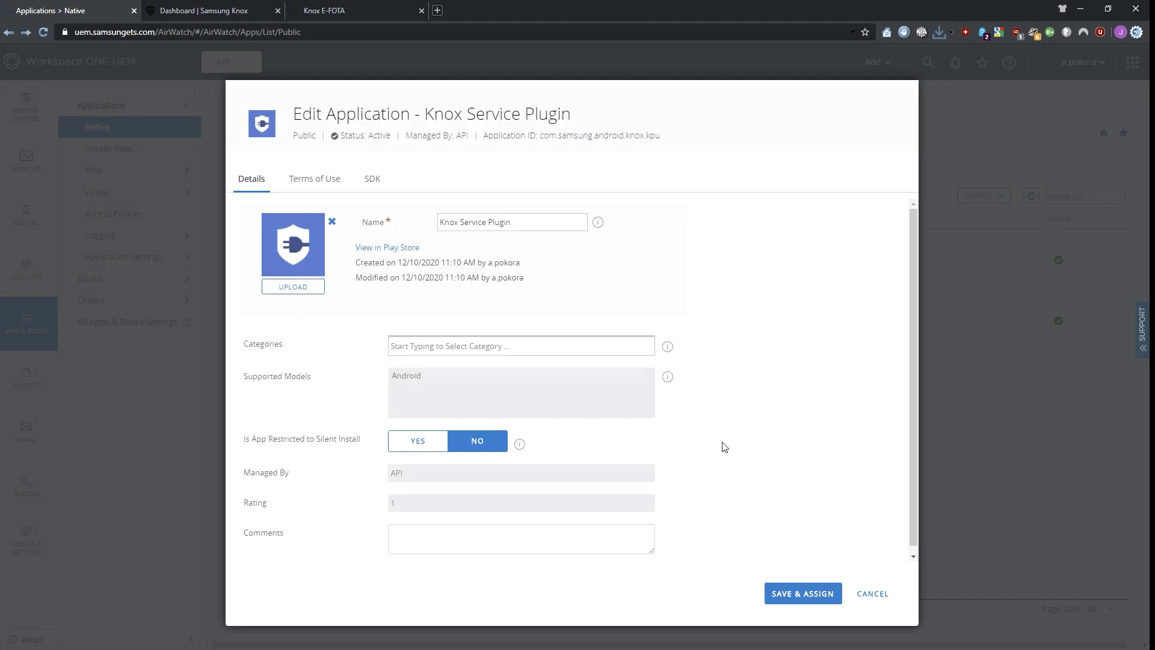
- Categorise Knox Service Plugin as Business (System) and save it for assignment
click(481, 348)
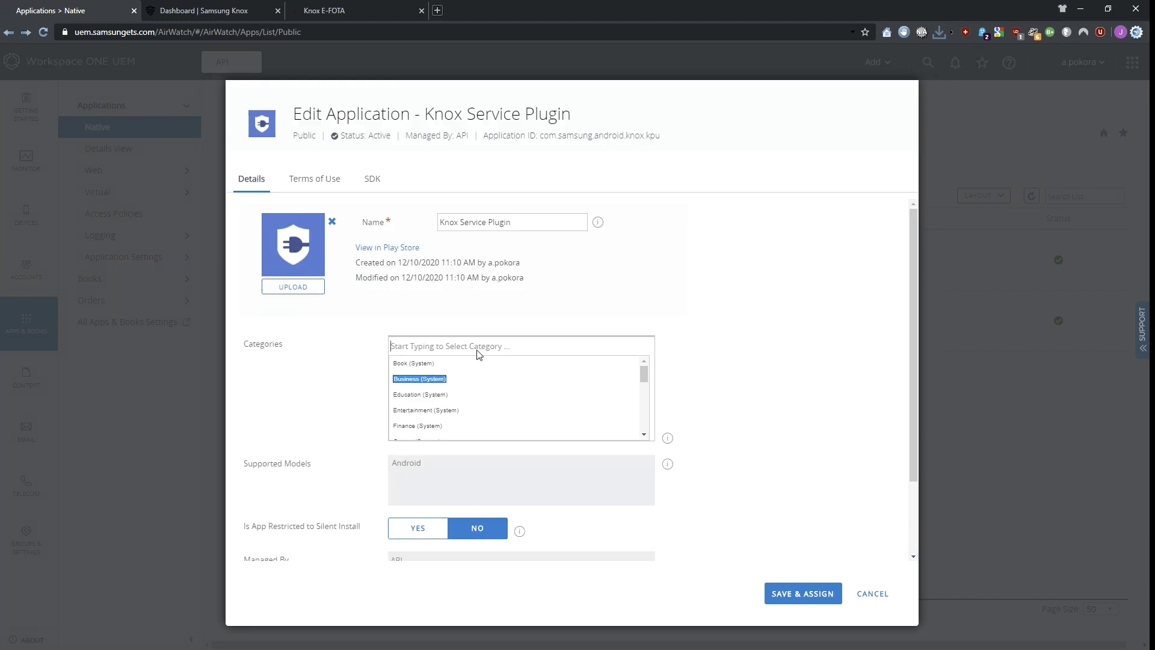
click(430, 379)
click(798, 590)
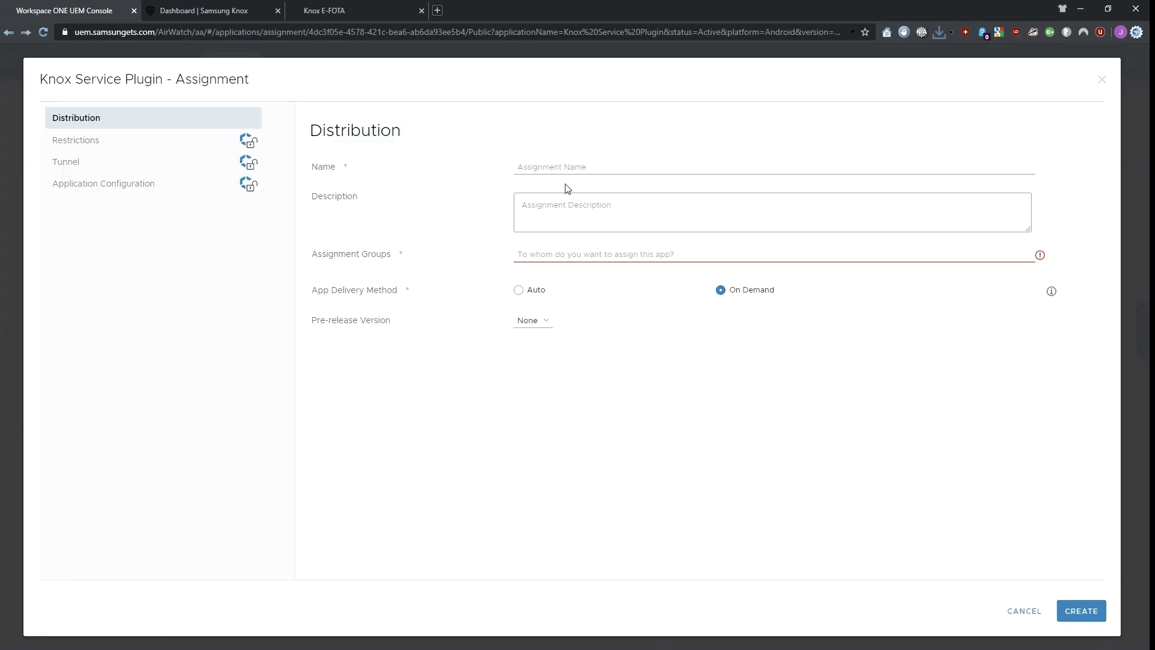
- Name the assignment 'Knox Service Plugin assignment' and target All Corporate Dedicated Devices(API) with Auto delivery
click(566, 172)
text(Knox S)
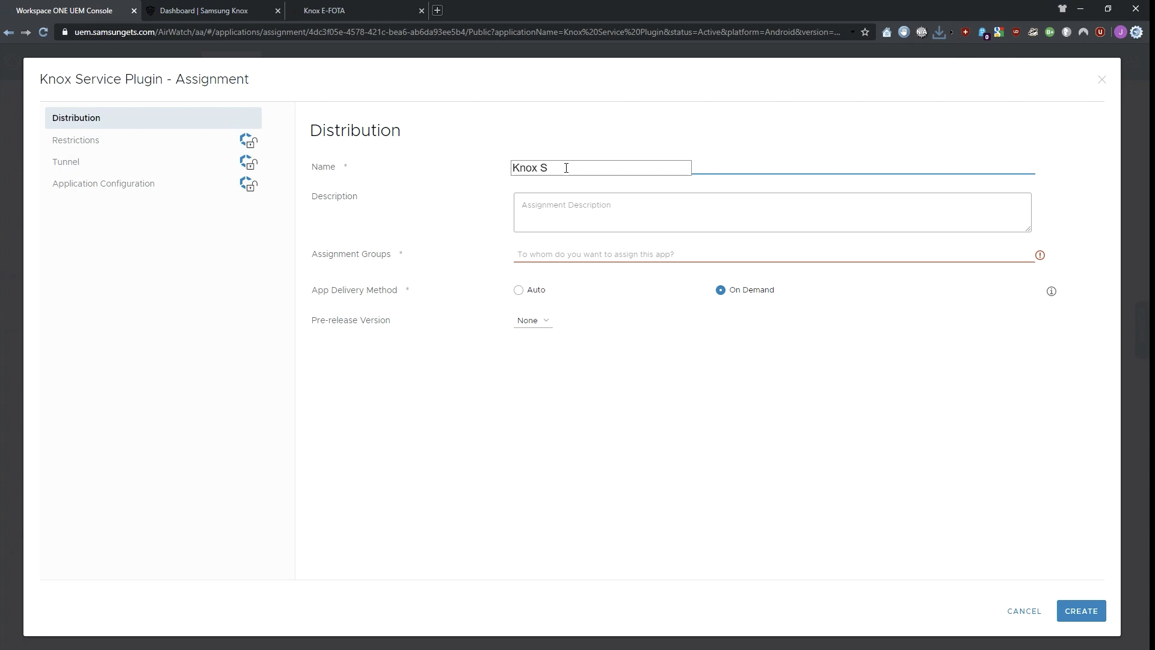
text(ervice Plugin assignment)
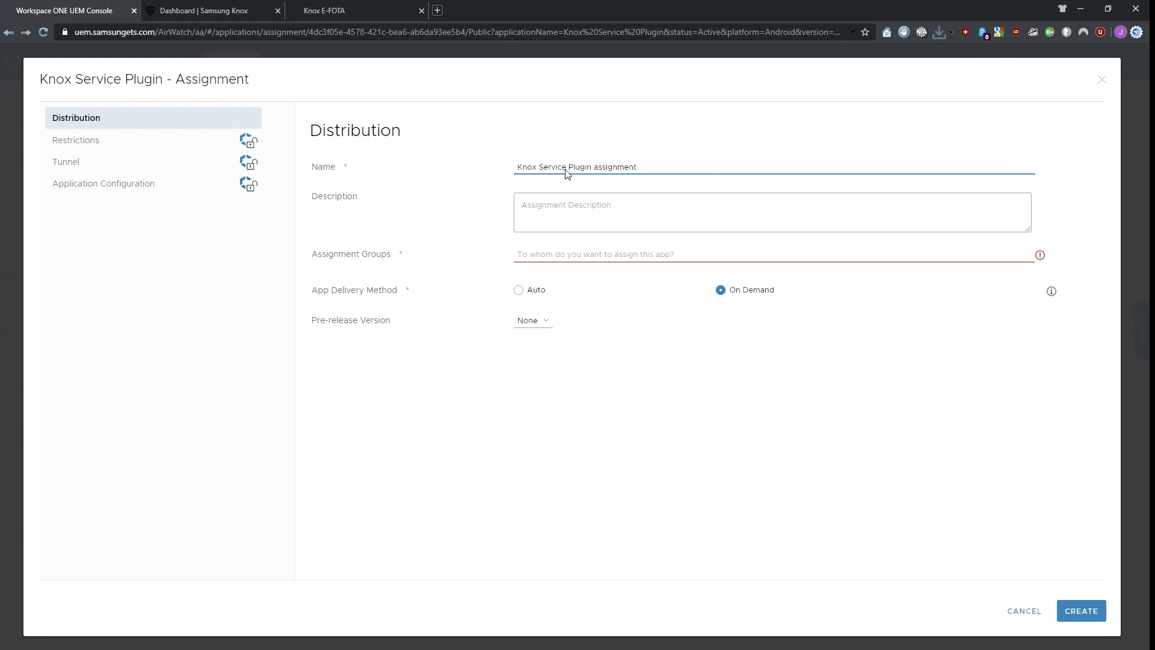
click(532, 256)
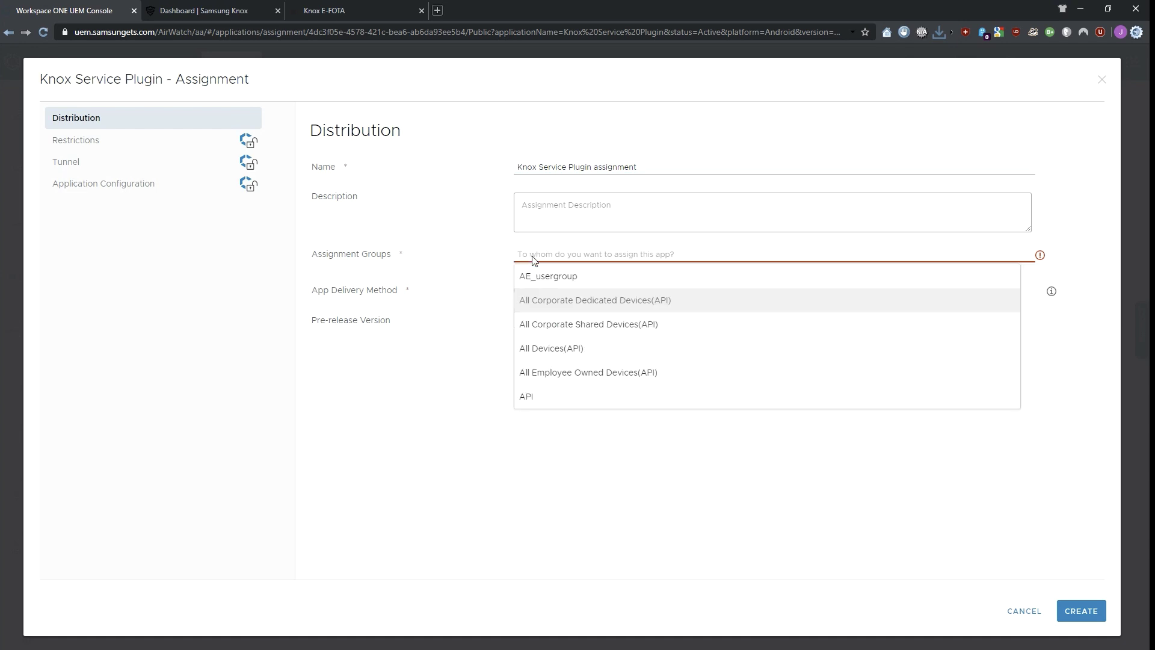
click(541, 299)
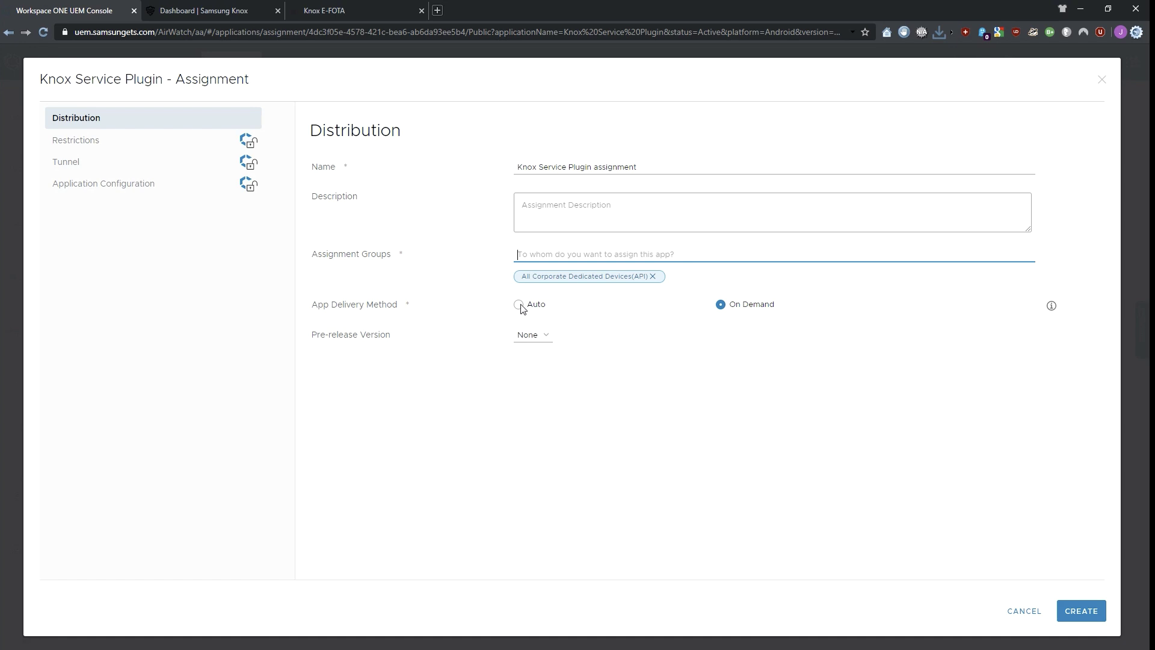
click(520, 305)
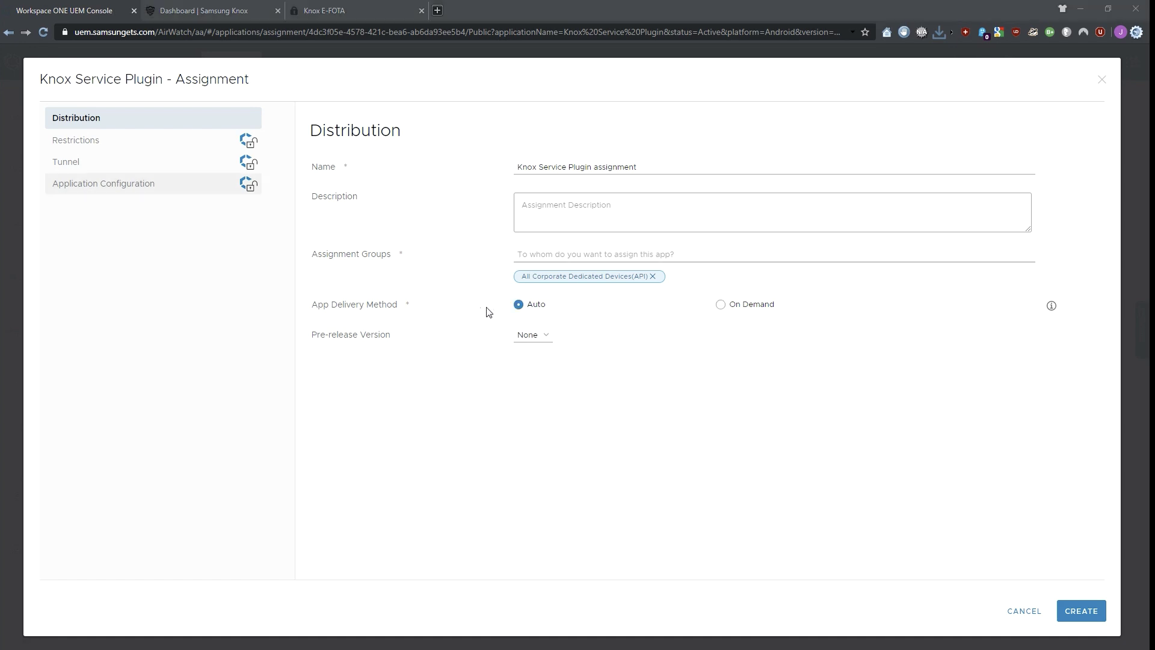
click(137, 189)
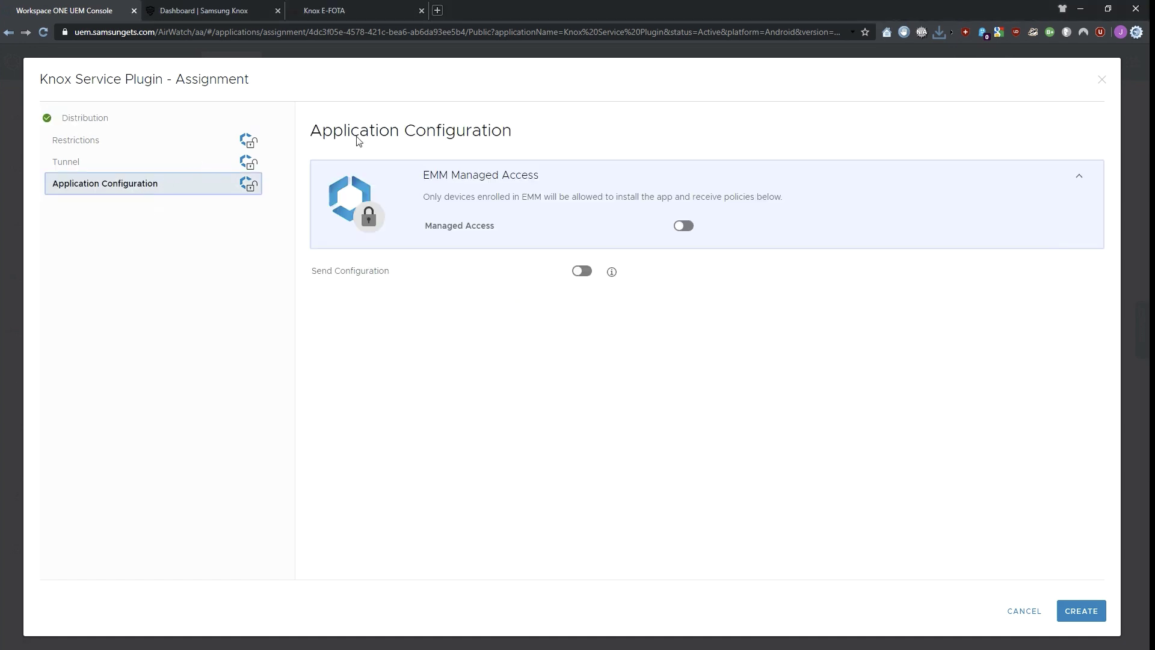
- Turn on Managed Access and Send Configuration, and set device-wide policy controls to Enable
click(683, 227)
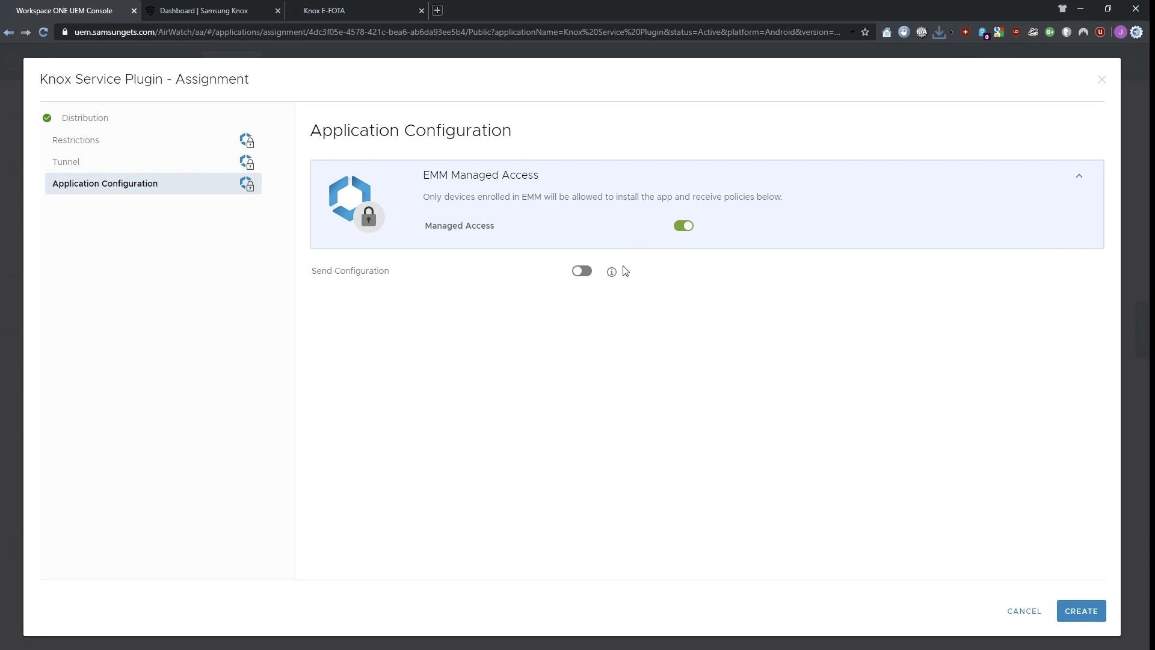
click(581, 271)
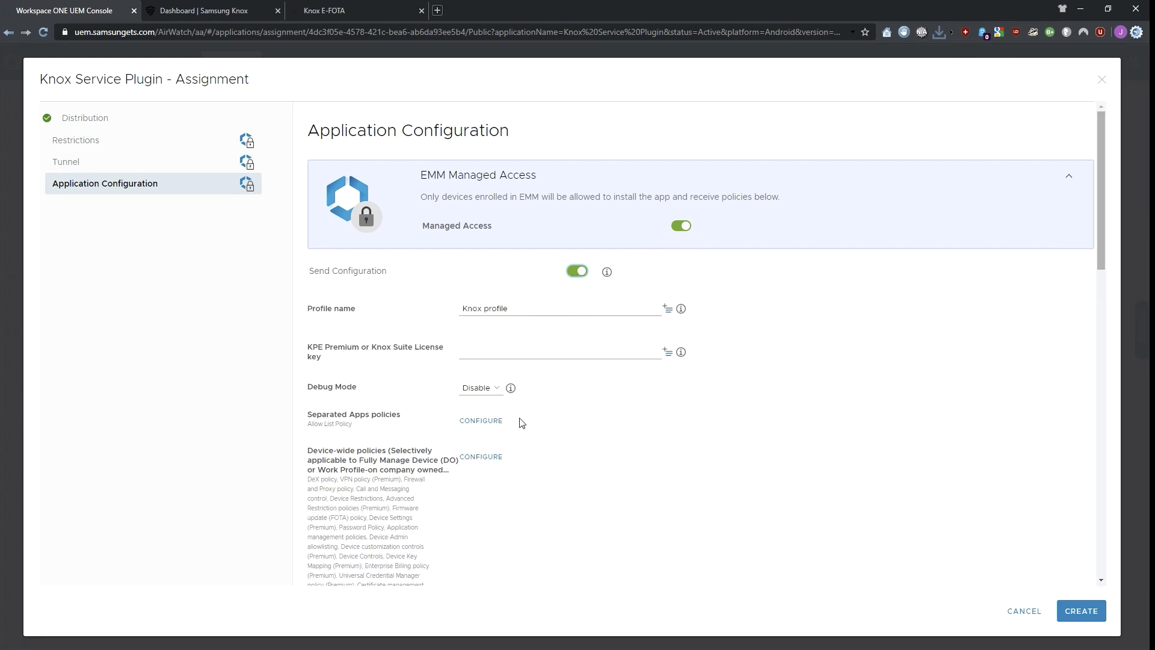
click(479, 459)
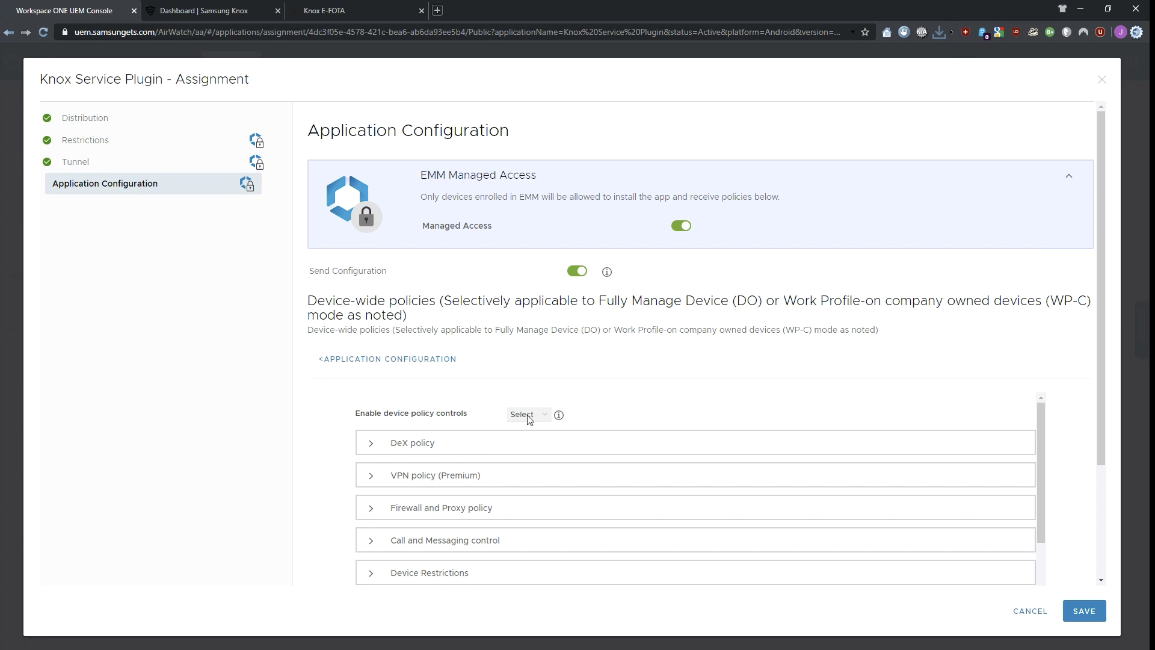
click(546, 416)
- In the FOTA policy, enable firmware controls and E-FOTA client installation and launch
scroll(1099, 523, down, 3)
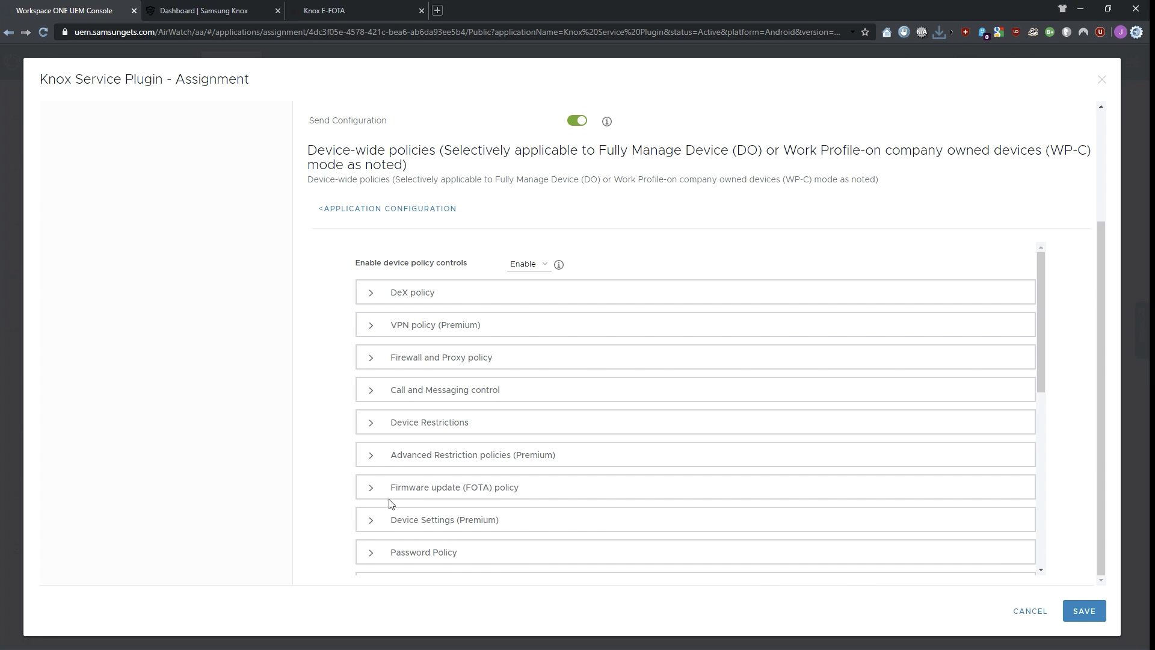
click(376, 491)
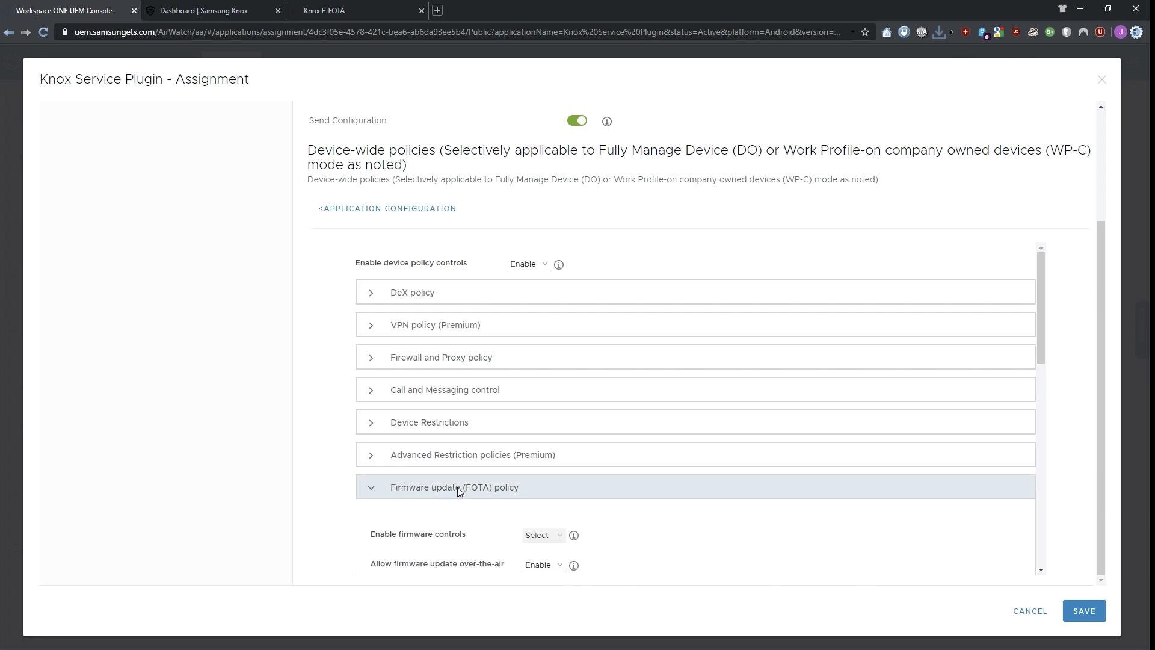
click(557, 538)
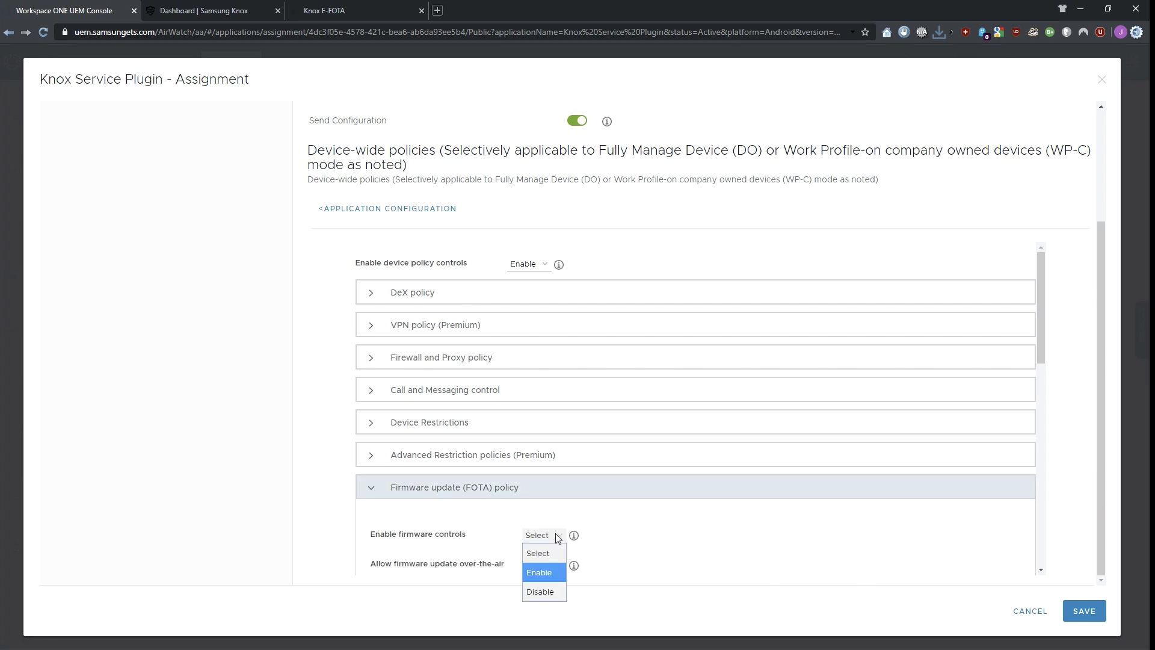
click(543, 569)
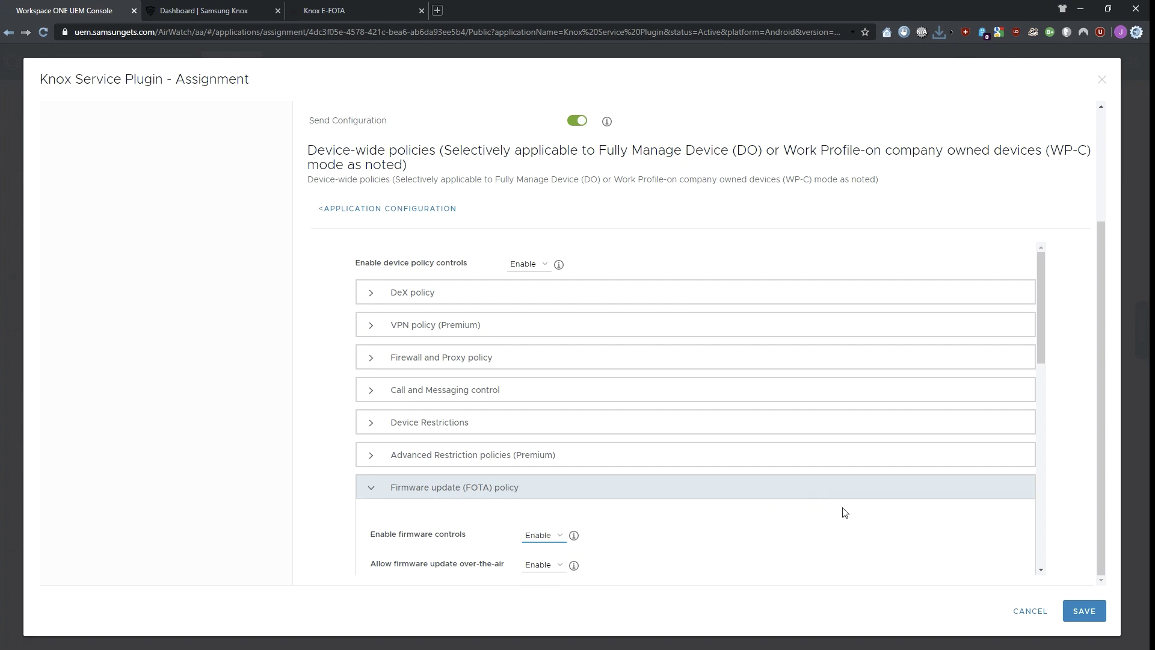
scroll(1042, 572, down, 3)
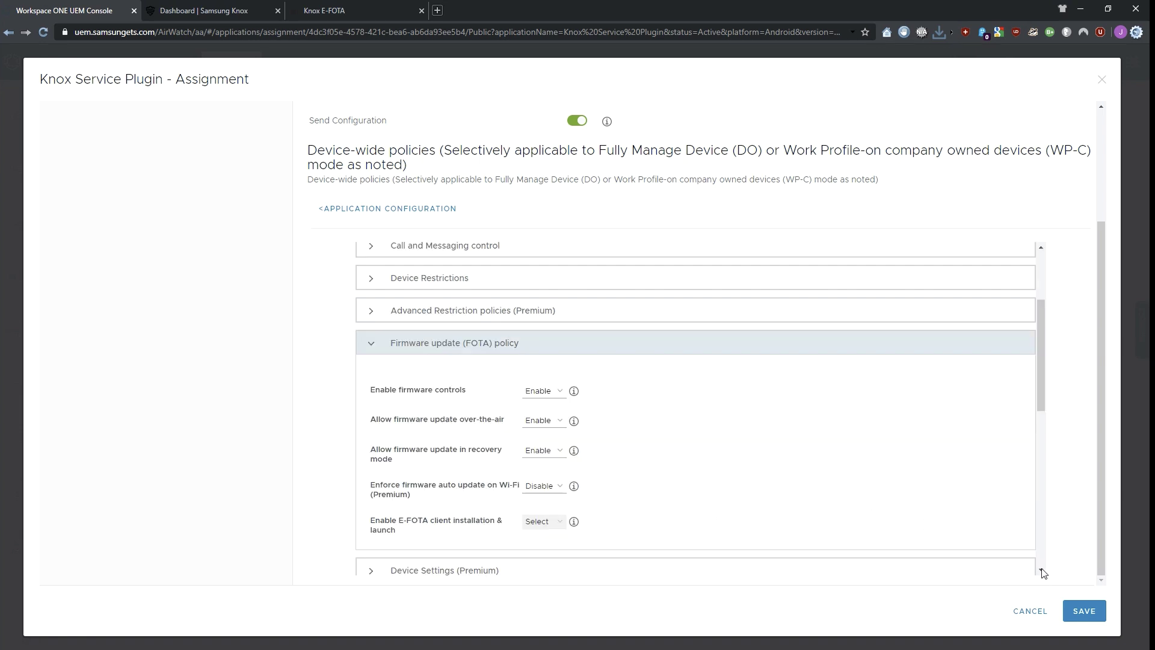
click(559, 526)
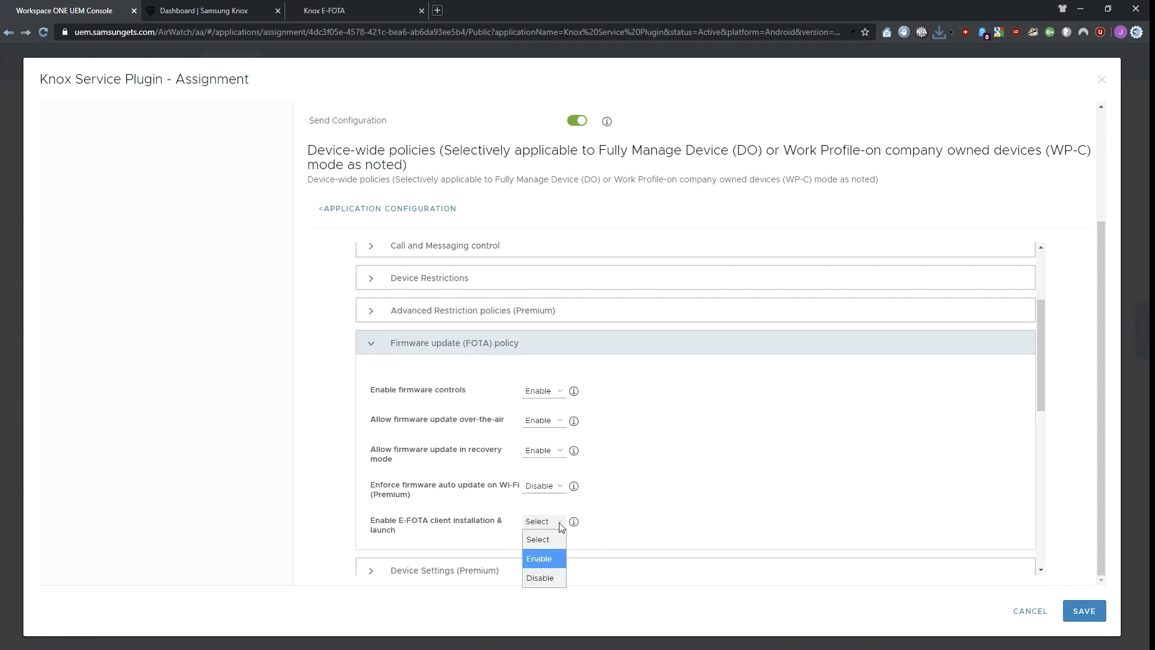
click(542, 561)
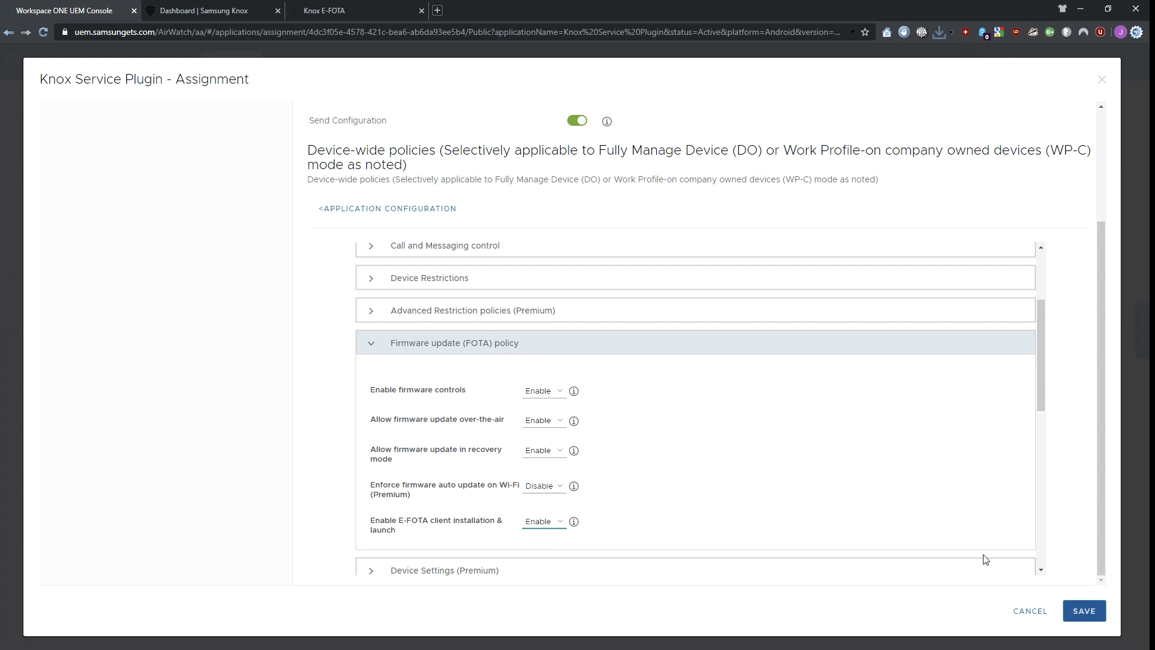
- Save the Knox Service Plugin assignment and publish it to the assigned devices
click(1085, 611)
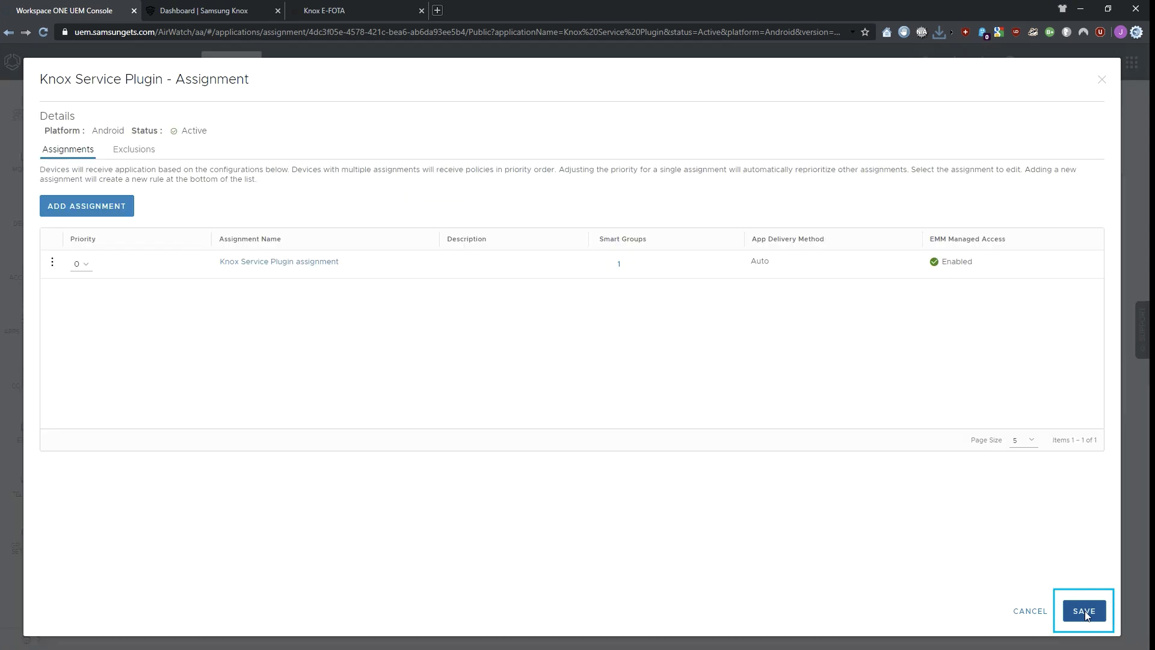
click(1085, 611)
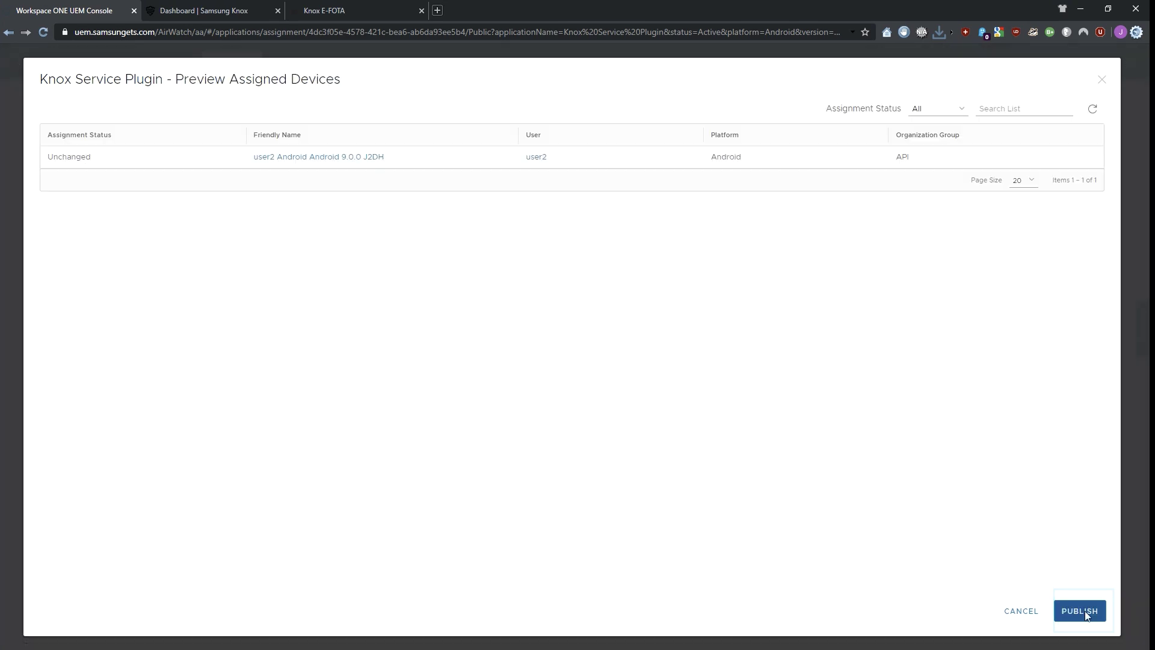
click(1090, 611)
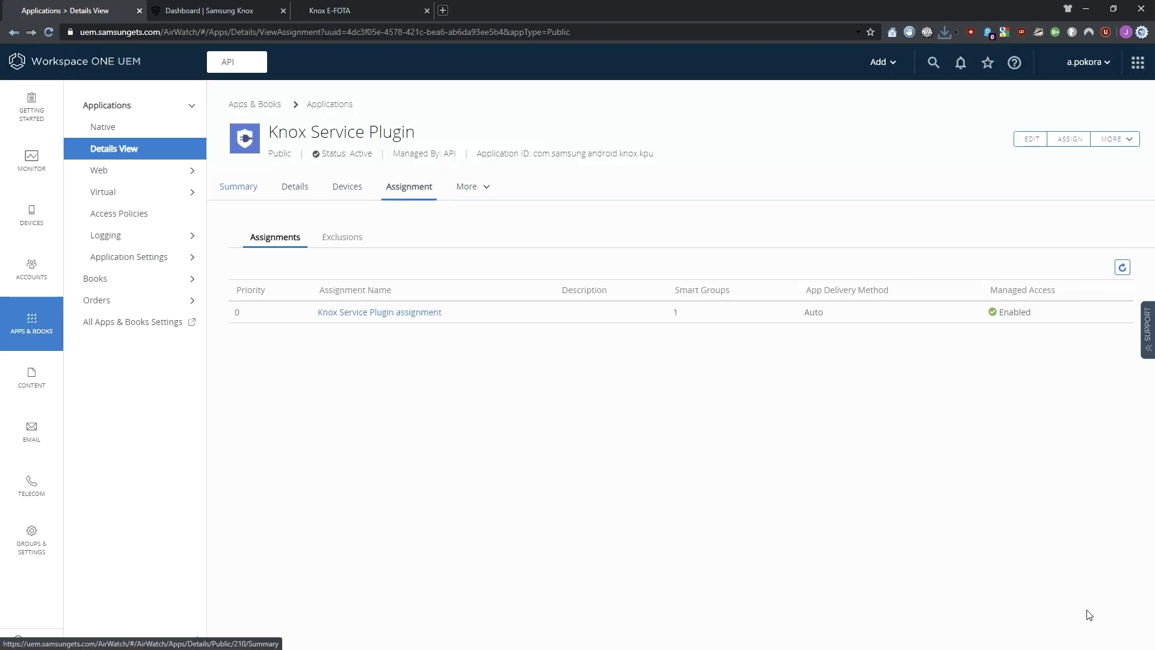
- In the Knox E-FOTA console, select the enrolled EMM group and choose Create Campaign
click(381, 9)
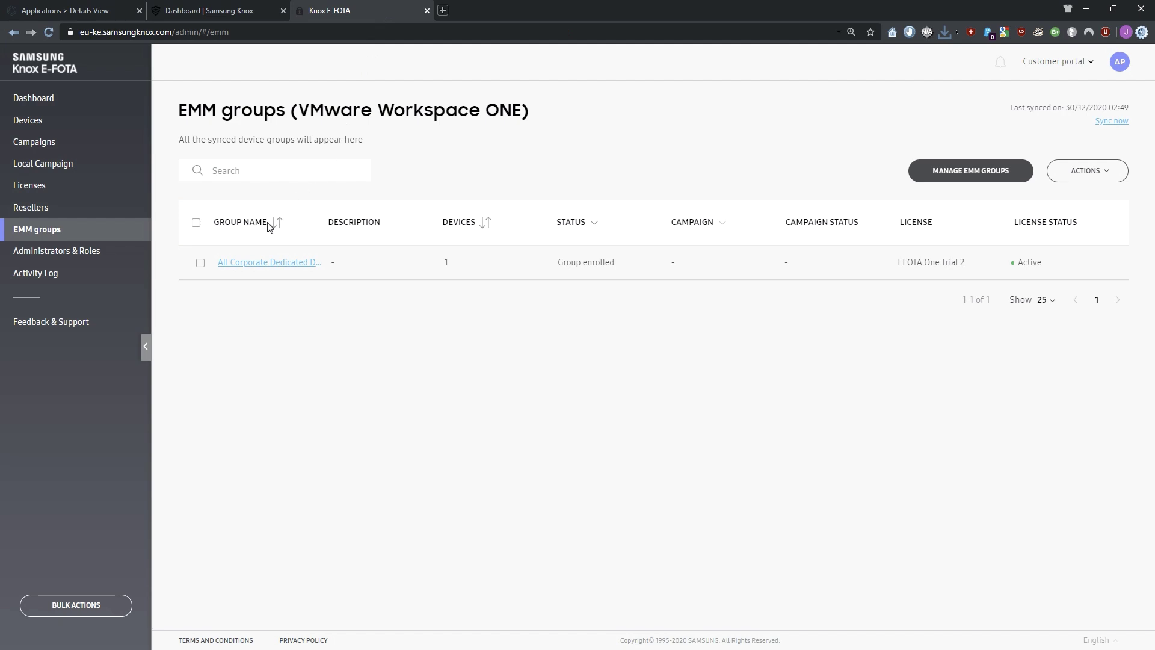
click(202, 265)
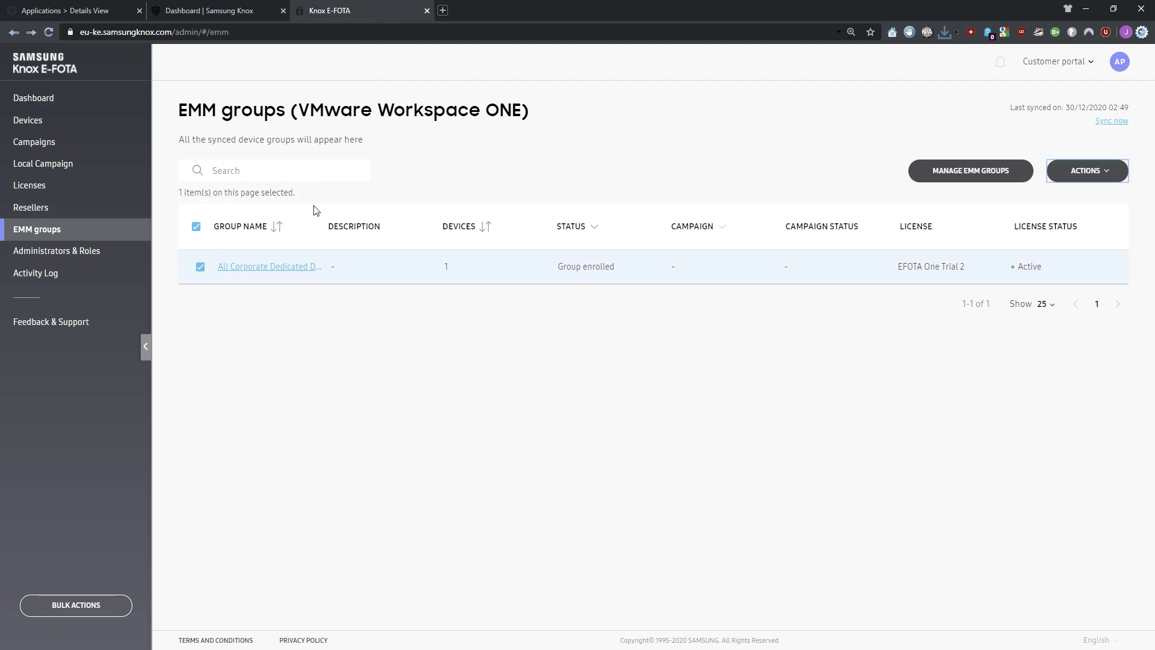
click(1087, 171)
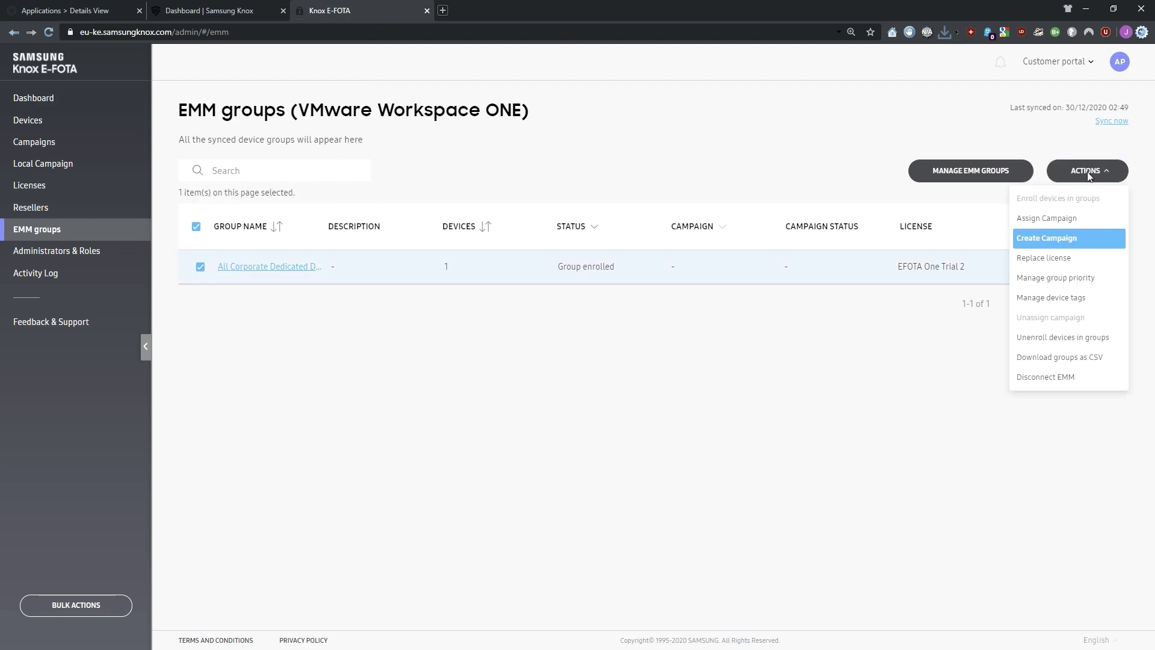
click(1048, 238)
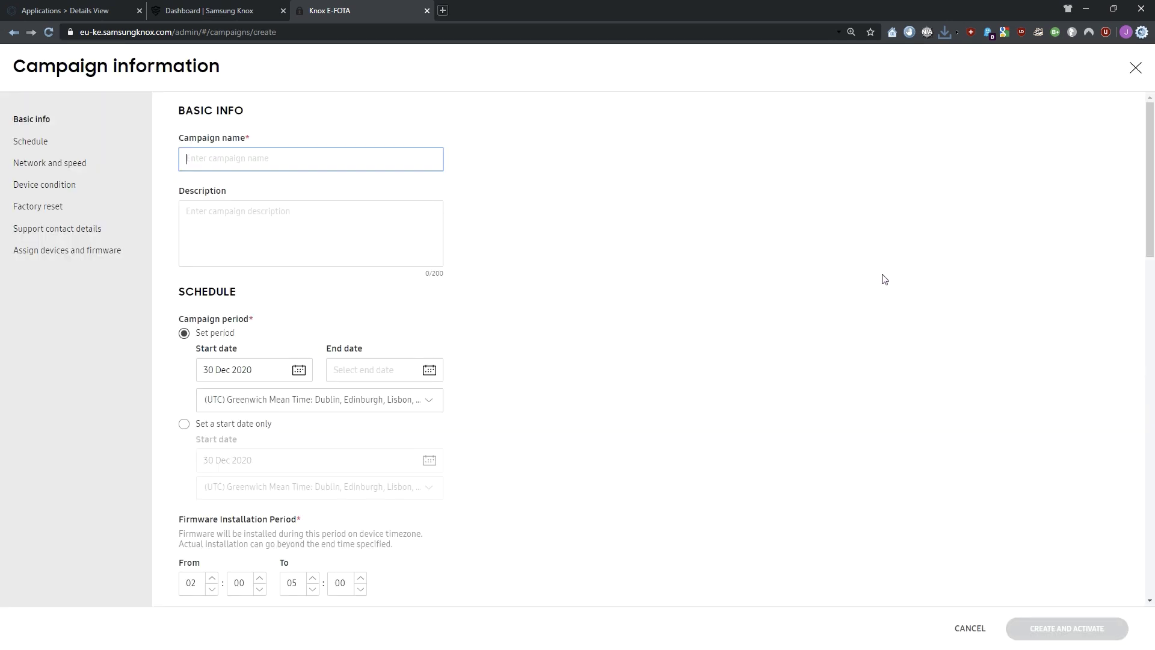